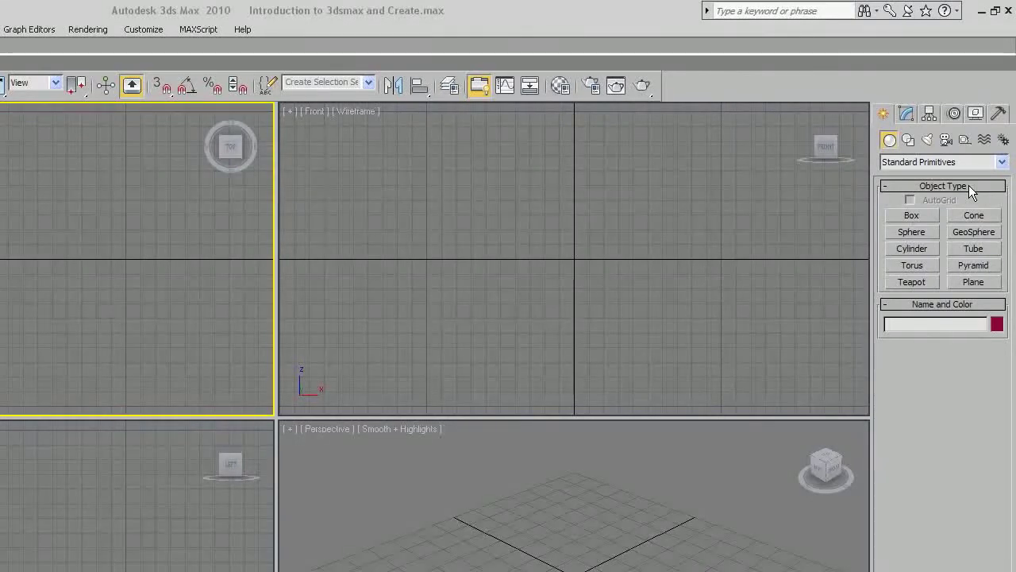
# - Make the four viewports active in turn, finishing with the Perspective viewport
pyautogui.click(567, 177)
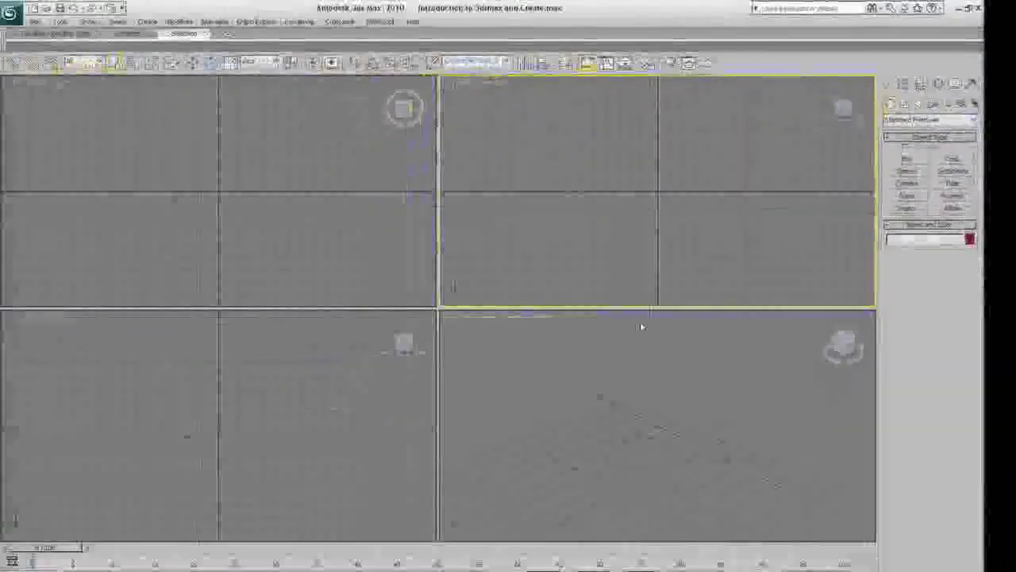
pyautogui.click(513, 340)
pyautogui.click(347, 351)
pyautogui.click(497, 246)
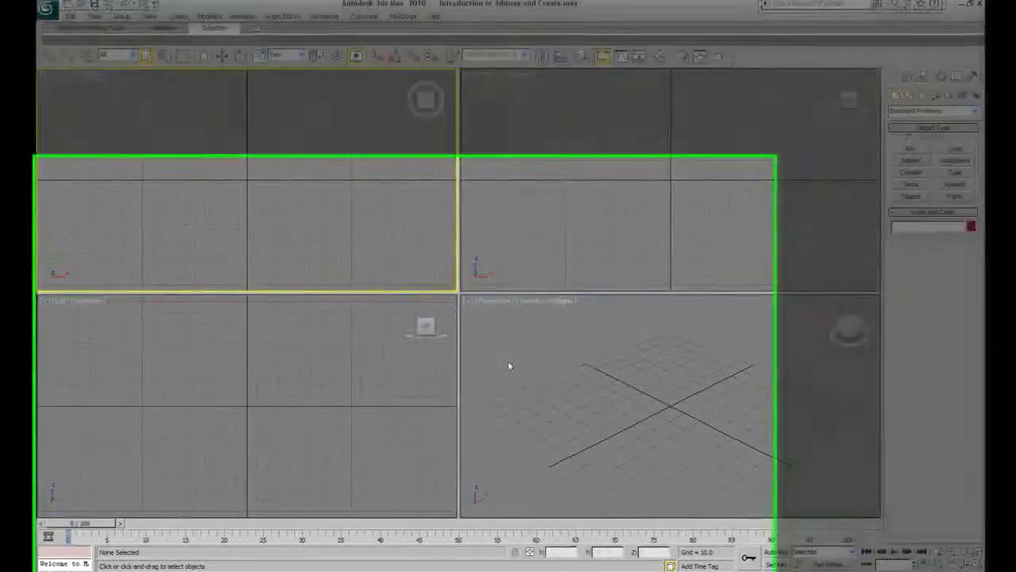
pyautogui.click(496, 352)
pyautogui.moveTo(60, 505); pyautogui.dragTo(18, 525)
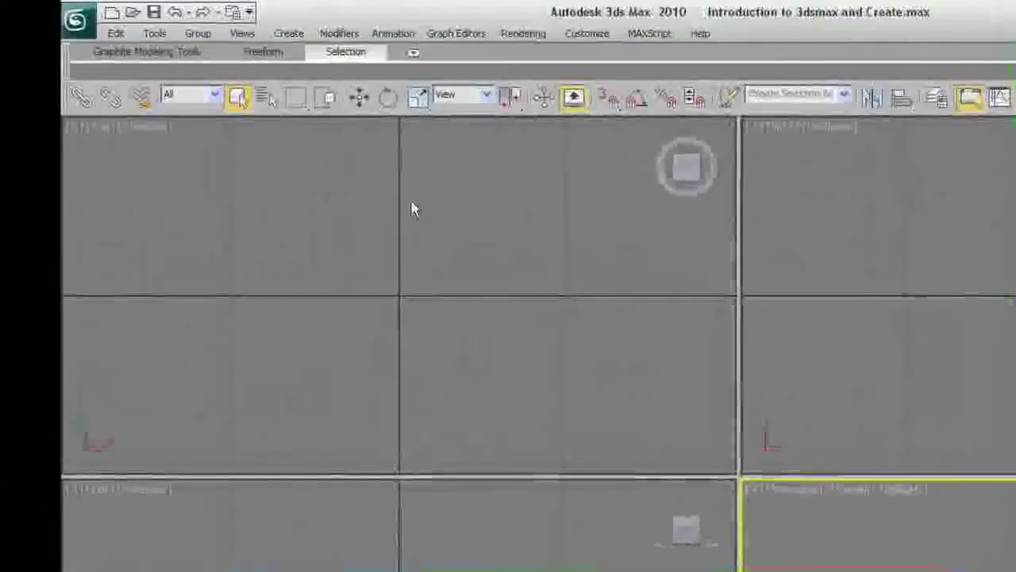
# - Set the Scene Undo levels to 200 in the general preferences and accept the change
pyautogui.click(591, 35)
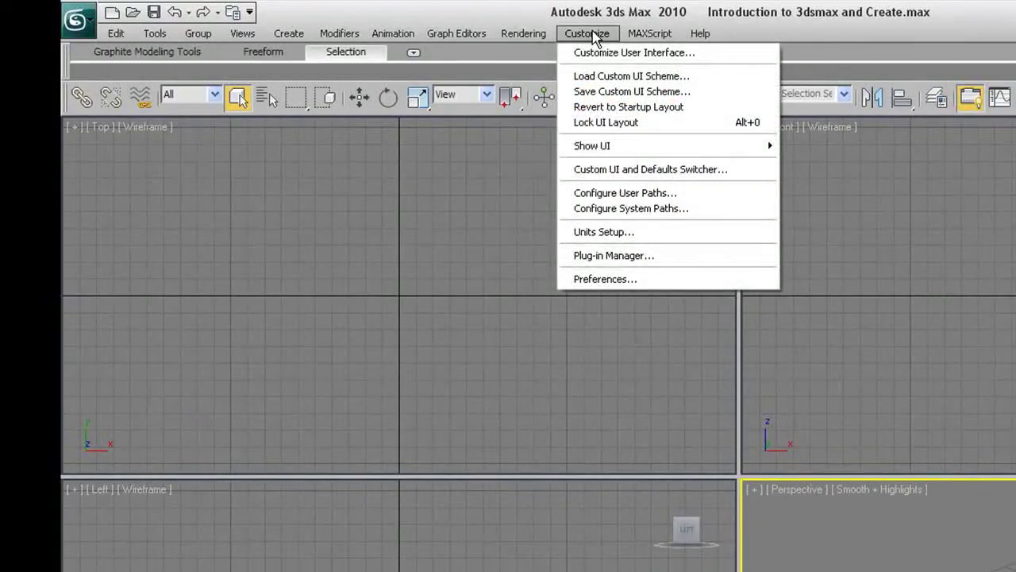
pyautogui.click(607, 280)
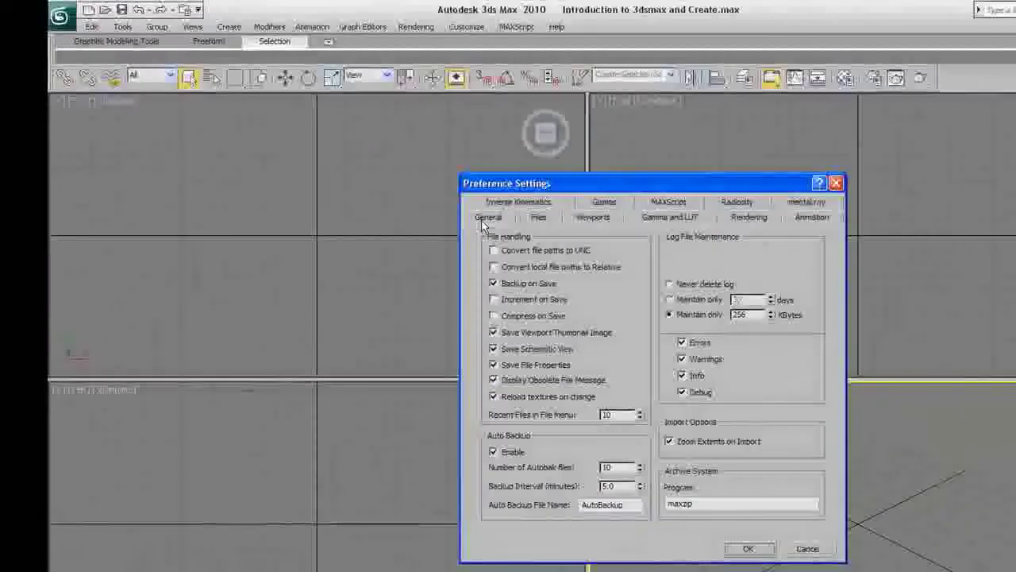
pyautogui.click(589, 270)
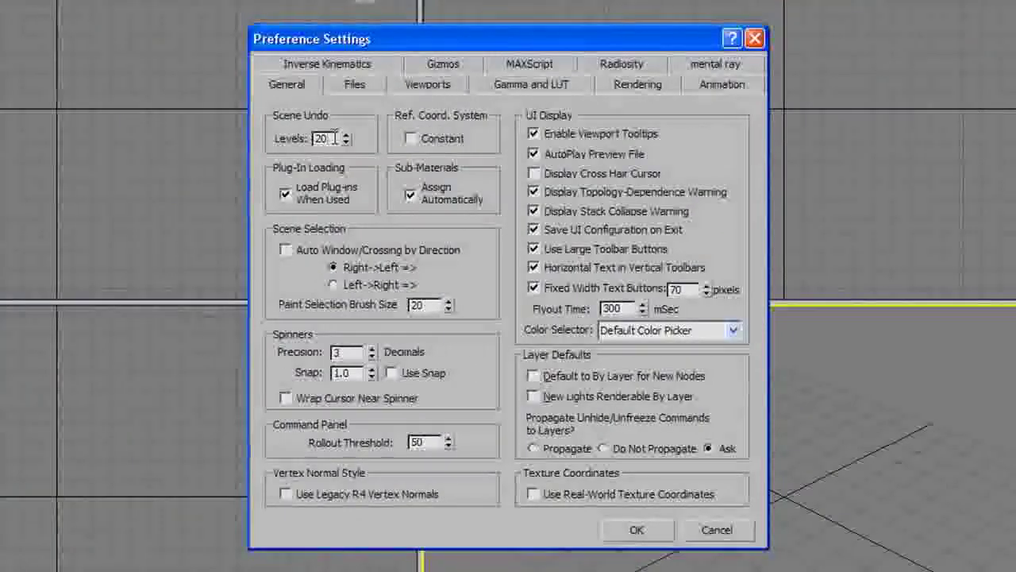
pyautogui.click(334, 138)
pyautogui.write('0')
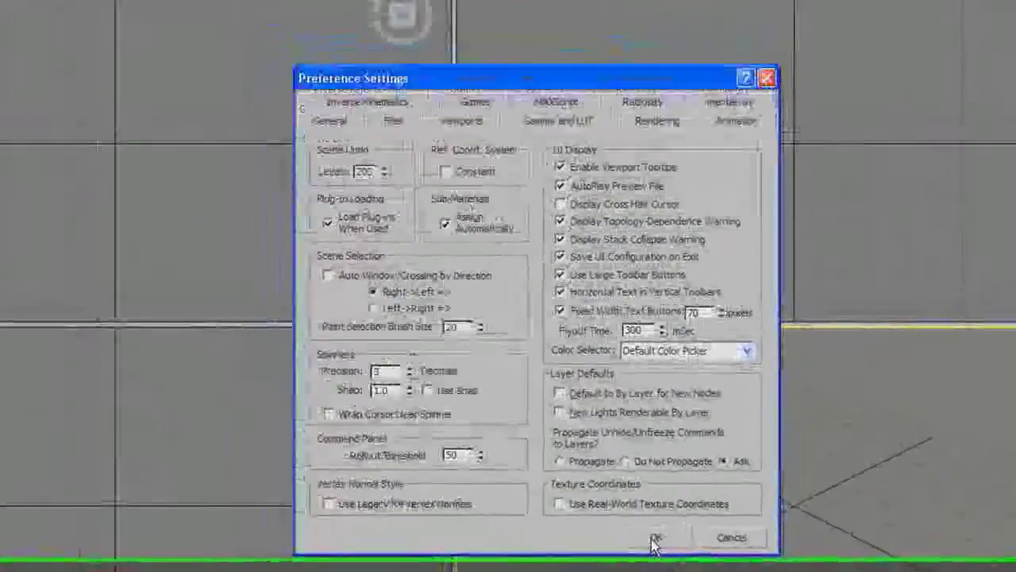
pyautogui.click(635, 529)
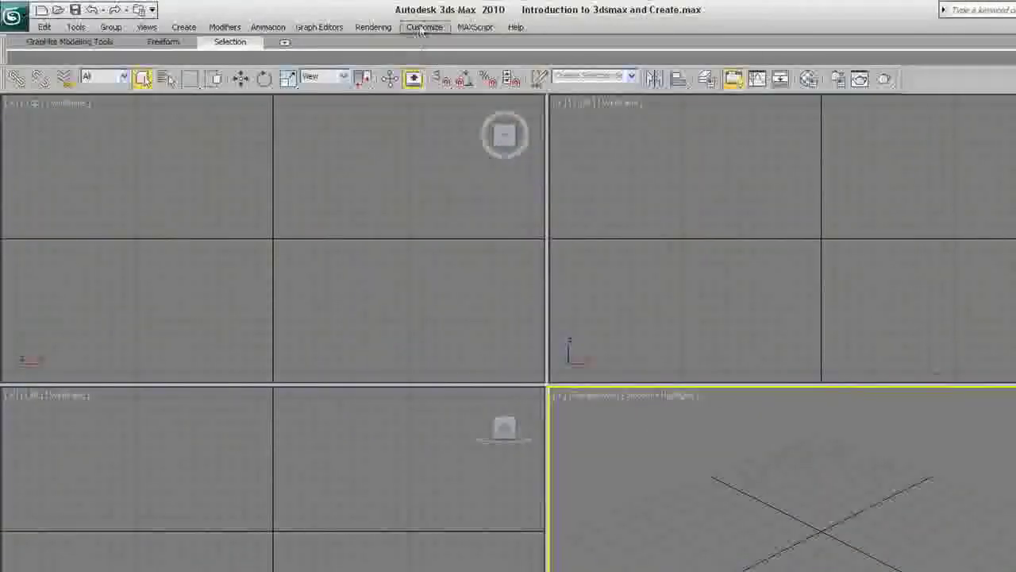
# - Review the Auto Backup options in the Files preferences and accept the dialog
pyautogui.click(423, 27)
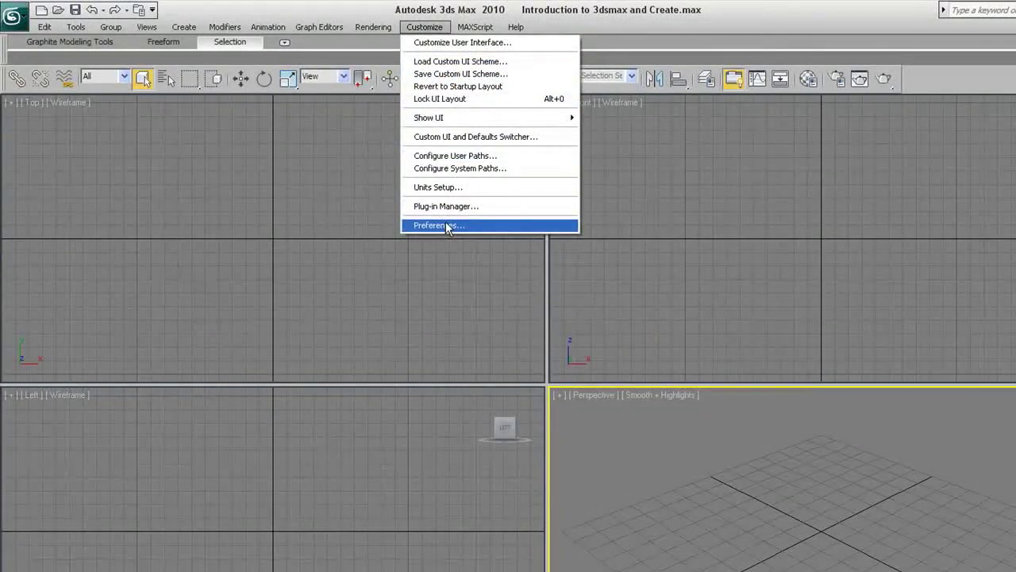
pyautogui.click(447, 226)
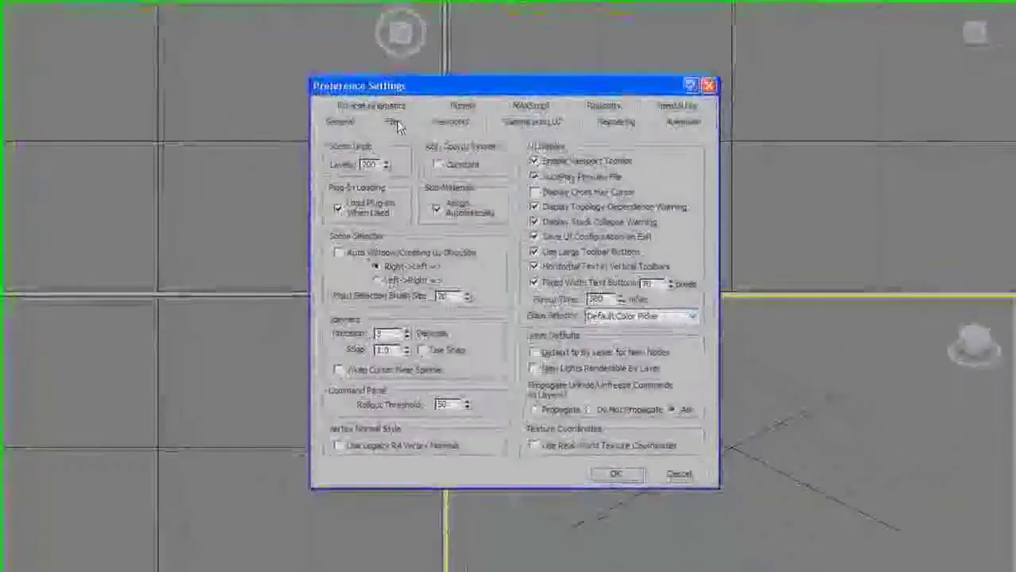
pyautogui.click(464, 189)
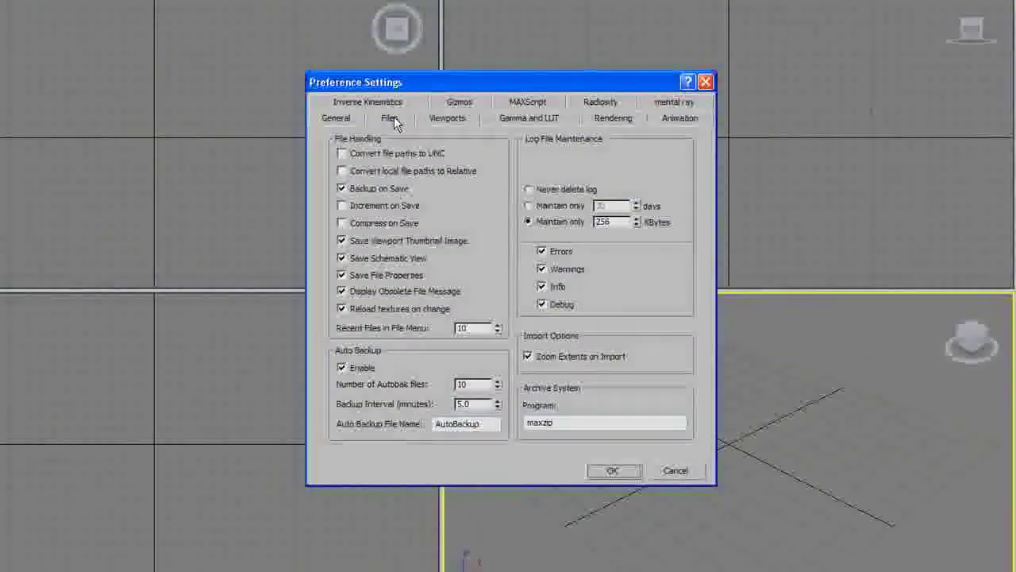
pyautogui.click(341, 367)
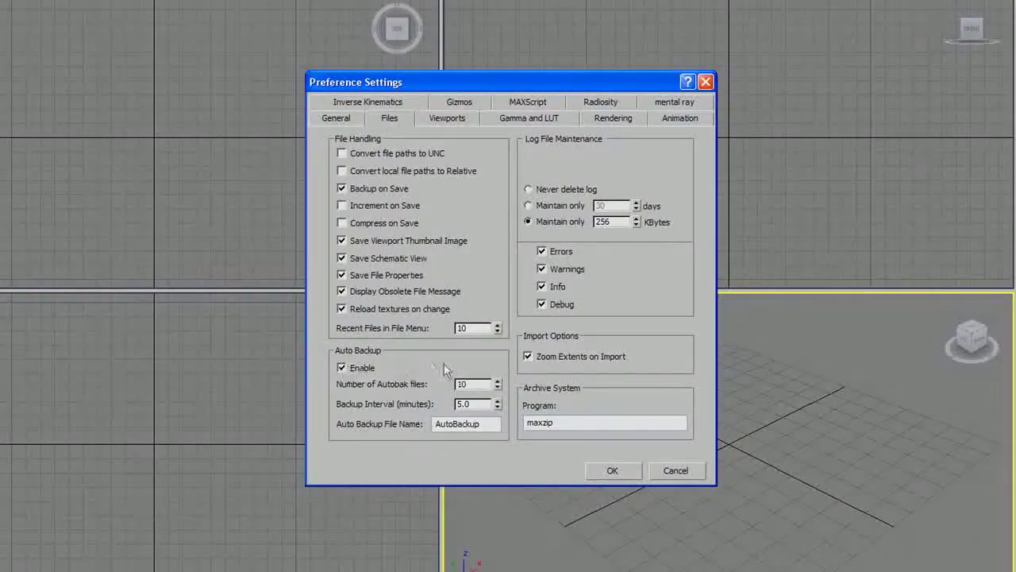
pyautogui.click(497, 388)
pyautogui.click(613, 471)
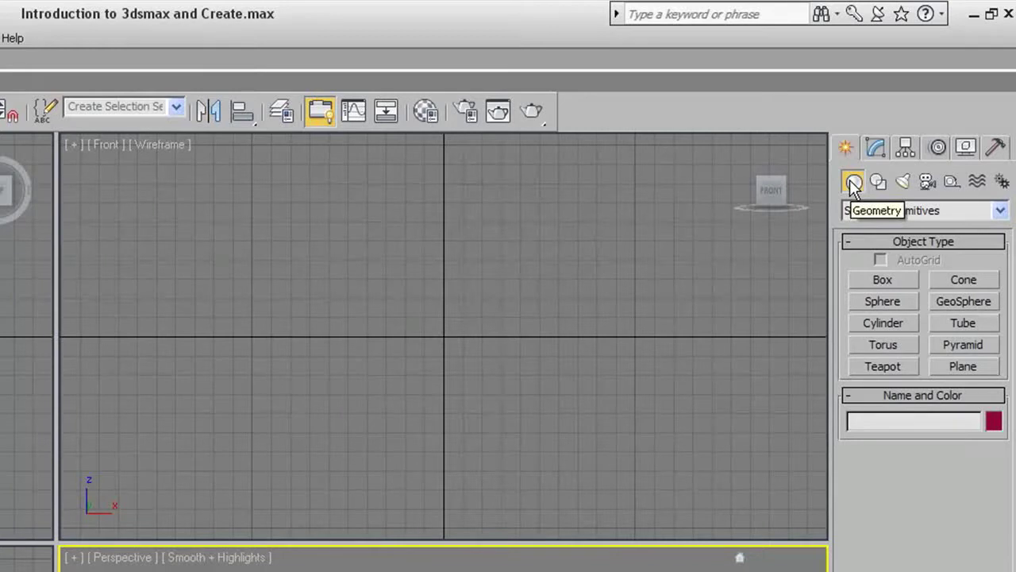
# - Create a standard primitive box about 111 long, 127 wide and 114 high in the Front viewport
pyautogui.click(1002, 212)
pyautogui.click(1002, 211)
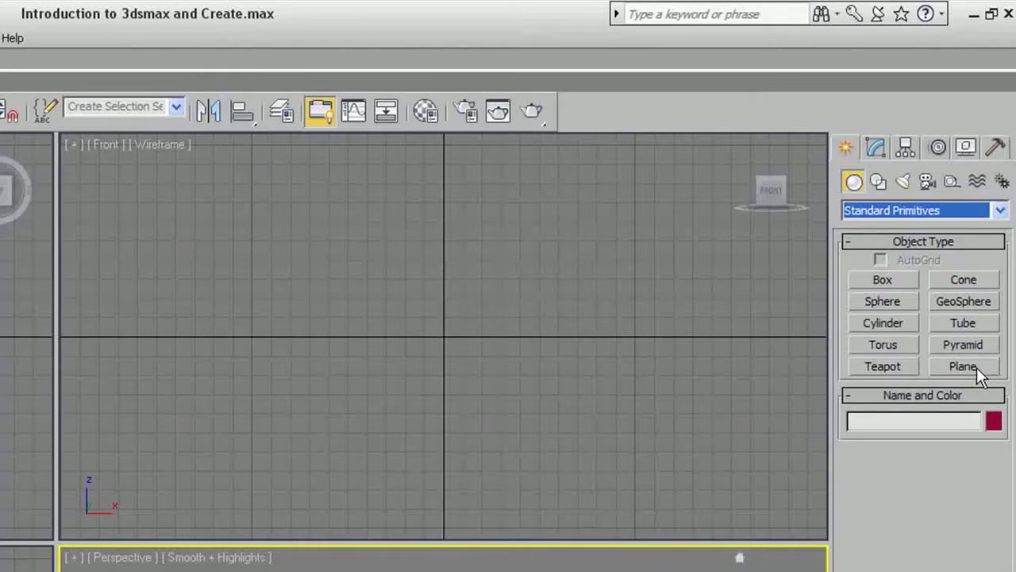
pyautogui.click(889, 280)
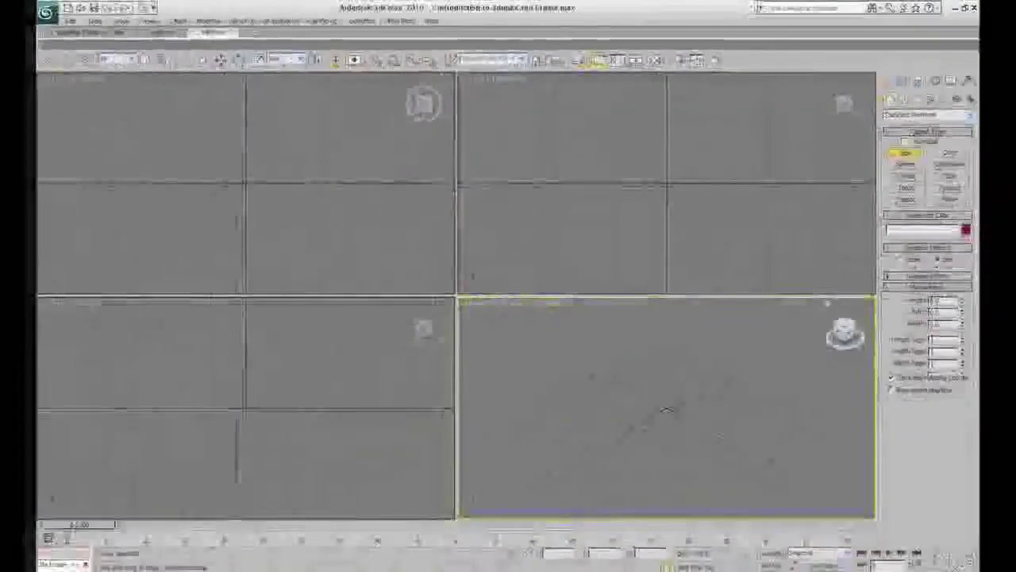
pyautogui.moveTo(606, 141); pyautogui.dragTo(737, 254)
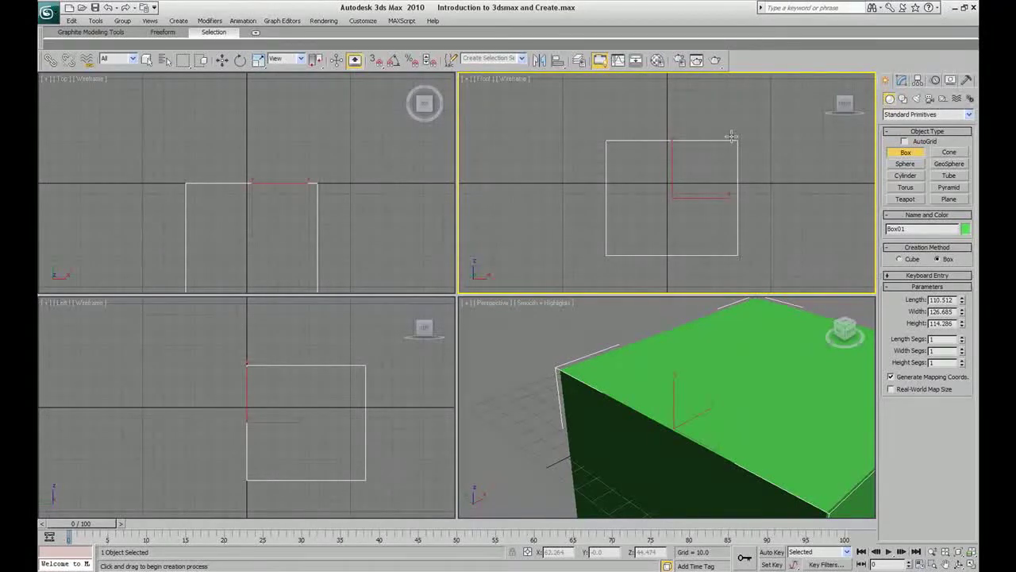
# - Adjust the box's length to about 105.1 and width to about 124.2, with 3 length, 3 width and 3 height segments
pyautogui.moveTo(961, 301); pyautogui.dragTo(963, 311)
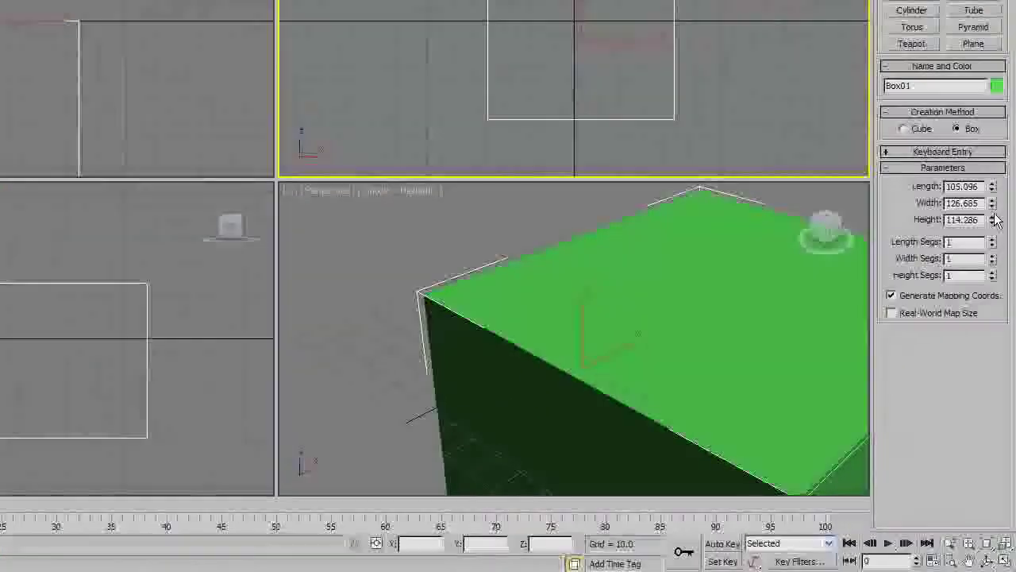
pyautogui.moveTo(995, 213); pyautogui.dragTo(991, 207)
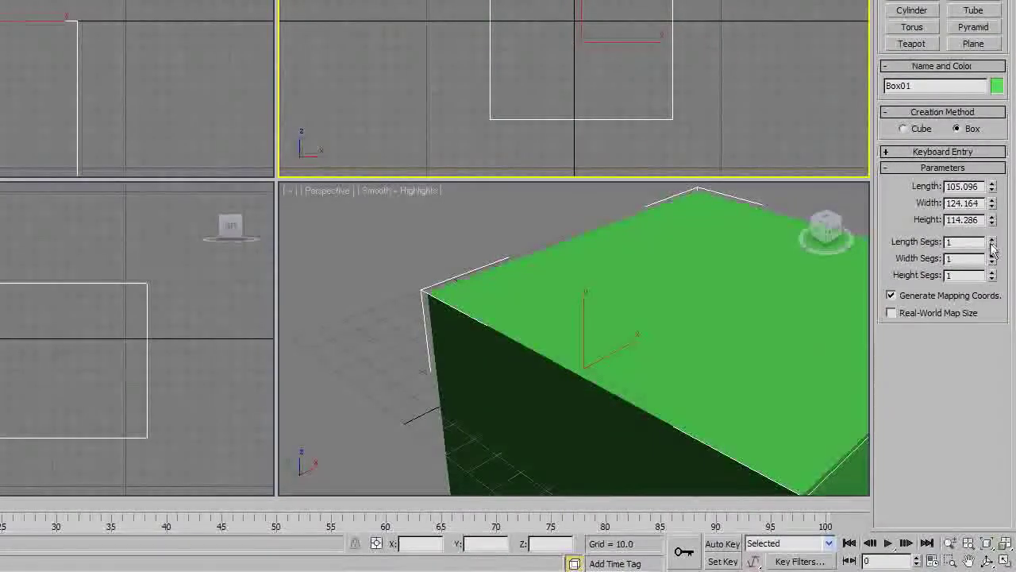
pyautogui.click(991, 238)
pyautogui.click(991, 238)
pyautogui.click(993, 254)
pyautogui.click(992, 255)
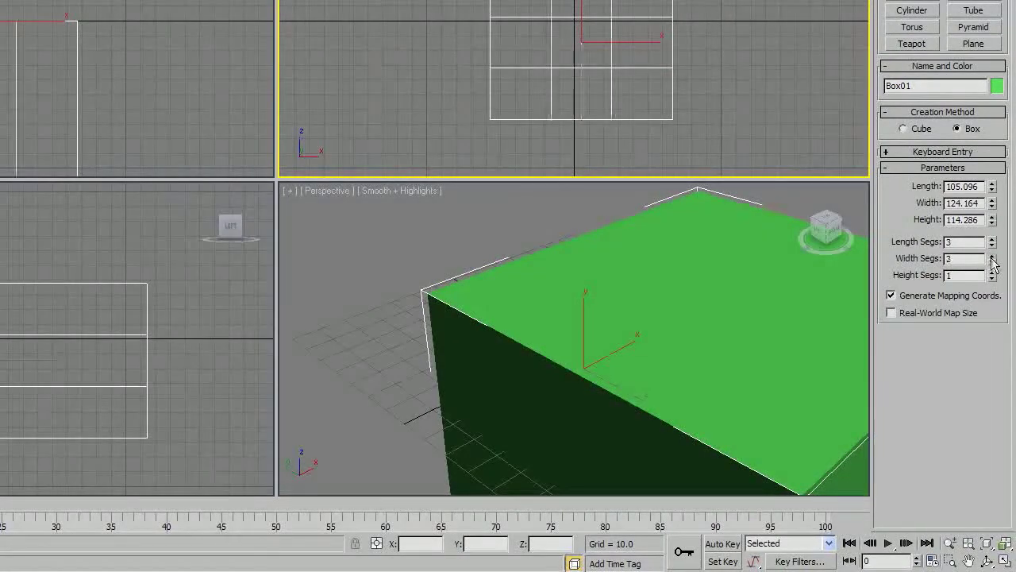
pyautogui.click(992, 272)
pyautogui.click(992, 272)
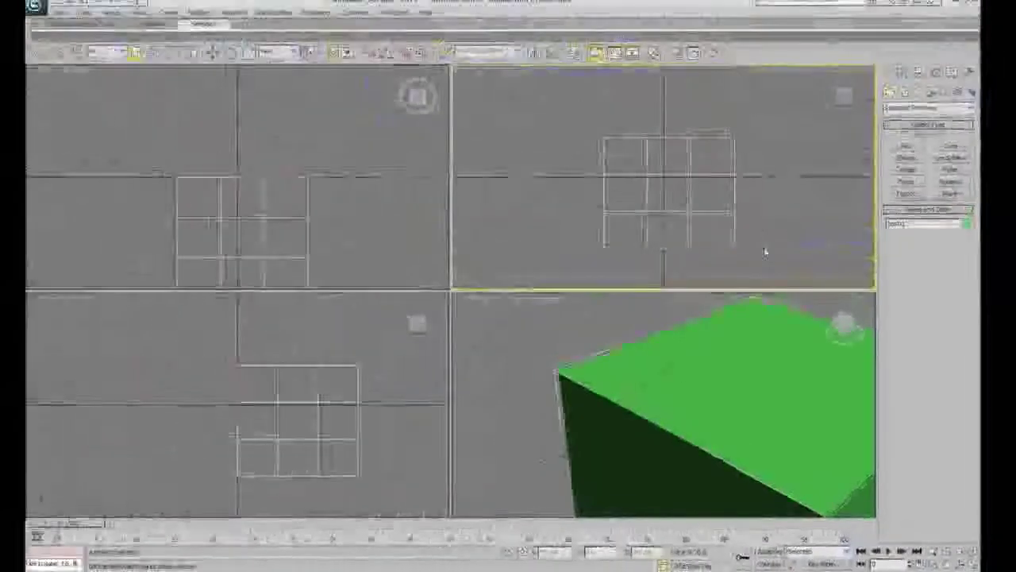
# - Change the Front, Top and Left viewports from wireframe to Smooth + Highlights shading
pyautogui.press('F3')
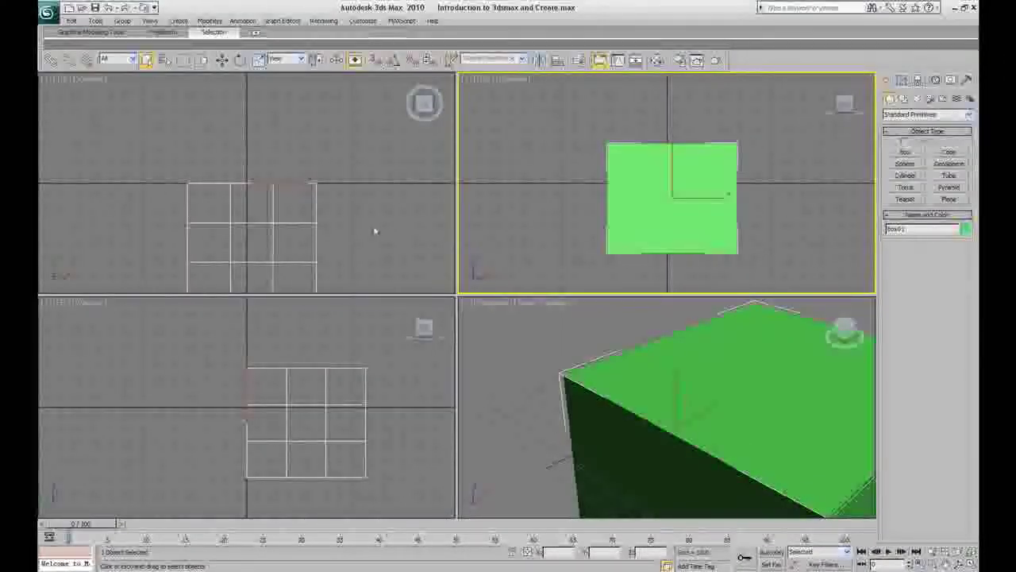
pyautogui.rightClick(374, 227)
pyautogui.press('F3')
pyautogui.rightClick(414, 379)
pyautogui.press('F3')
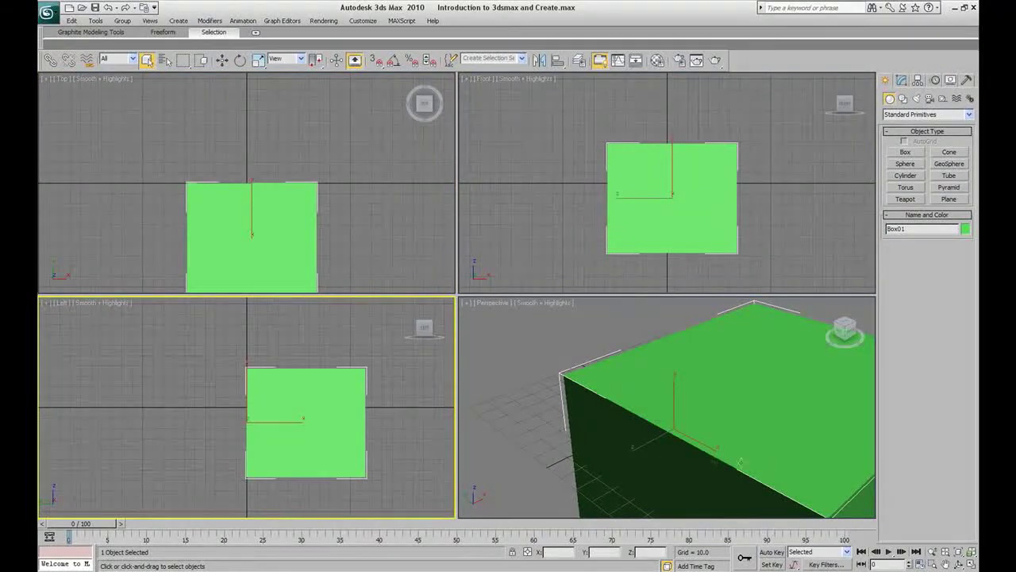
pyautogui.click(973, 555)
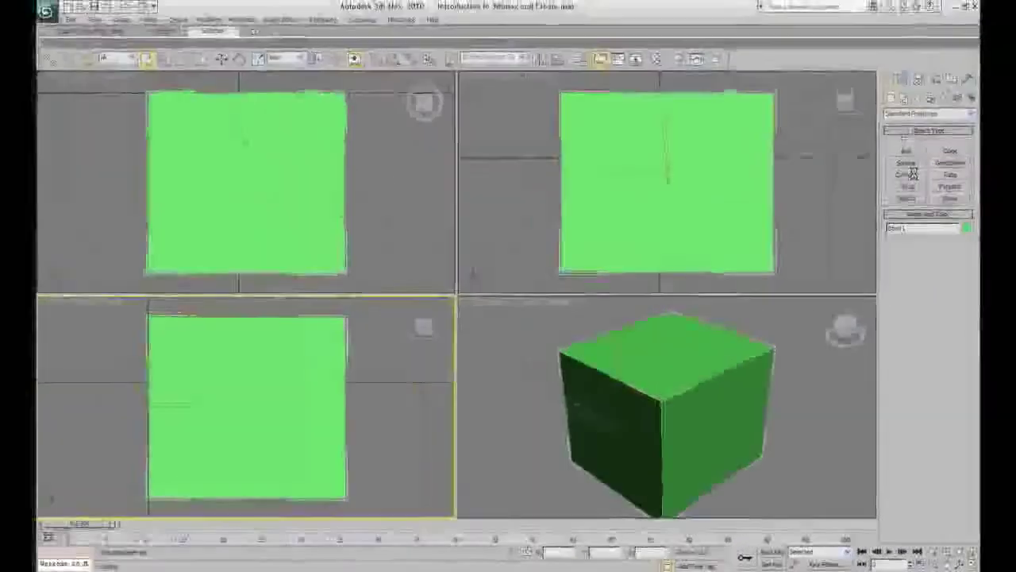
# - Try out a sphere beside the box in the Front viewport and discard it
pyautogui.click(924, 76)
pyautogui.click(913, 165)
pyautogui.moveTo(809, 155); pyautogui.dragTo(839, 177)
pyautogui.rightClick(830, 189)
# - Try out a cylinder about 14 in radius and 68 high beside the box in the Front viewport, and delete it
pyautogui.click(905, 176)
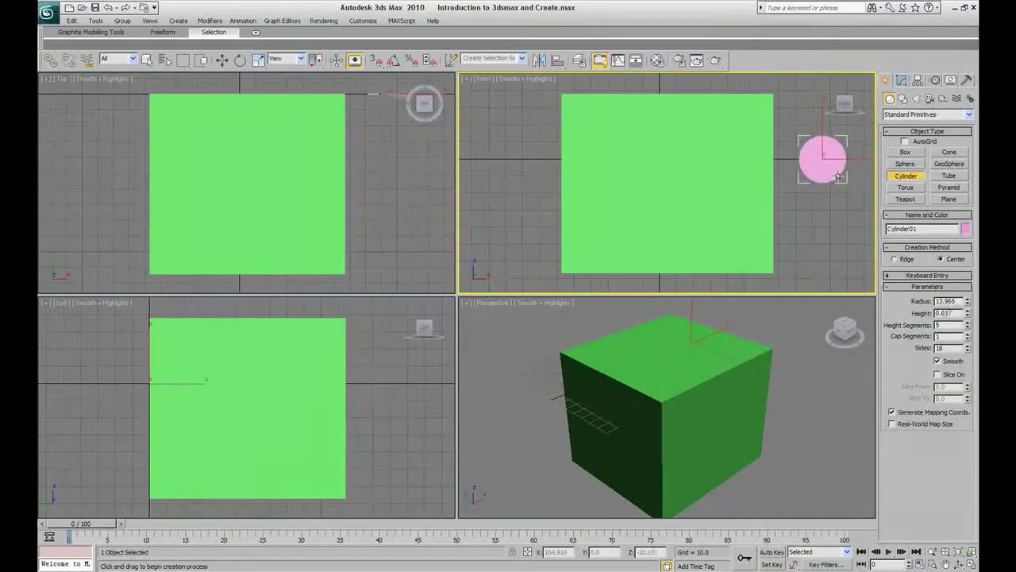
pyautogui.click(811, 60)
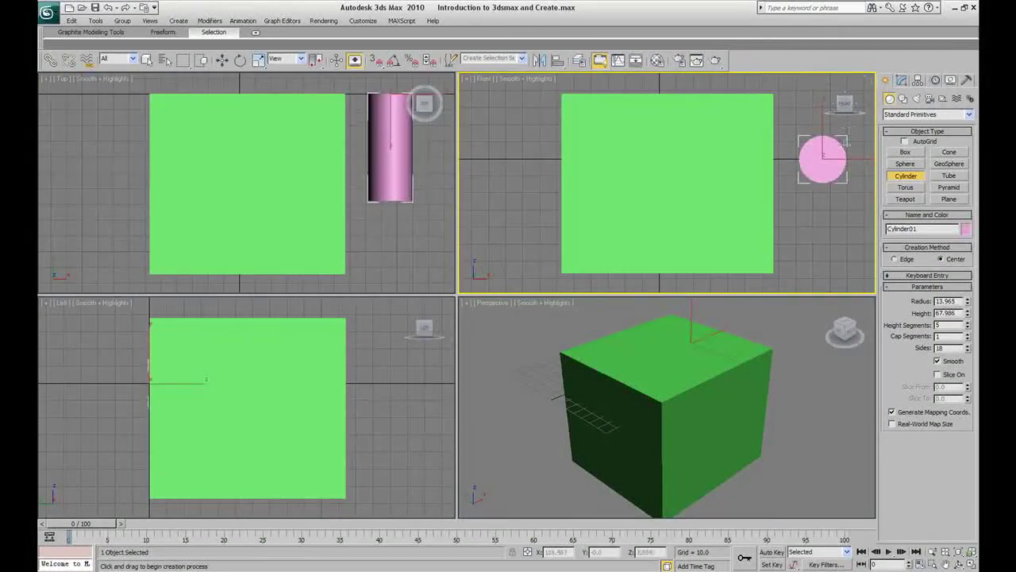
pyautogui.press('Delete')
# - Try out a torus with a main radius of about 24 beside the box in the Front viewport and cancel it
pyautogui.click(905, 187)
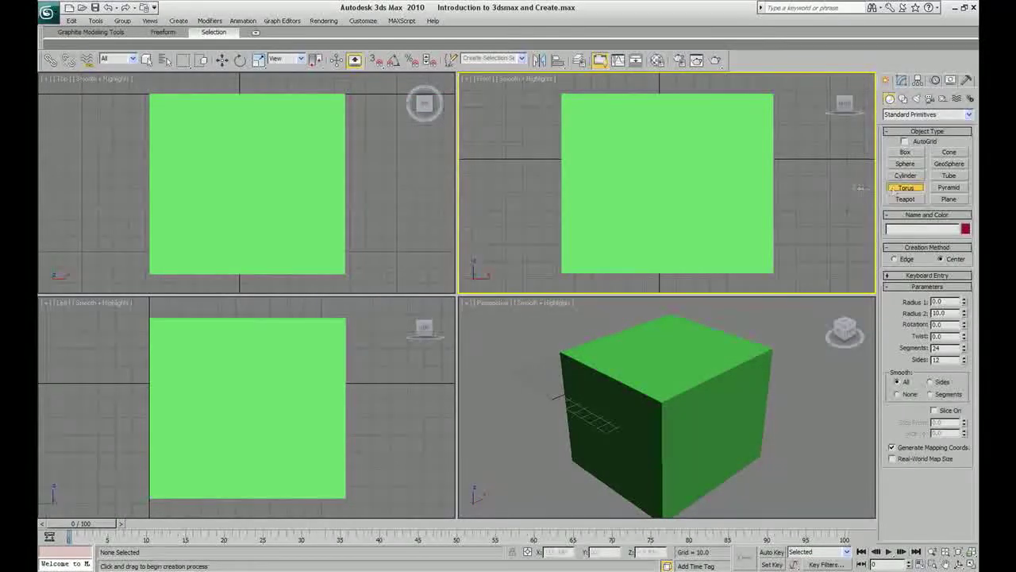
pyautogui.moveTo(815, 186); pyautogui.dragTo(837, 236)
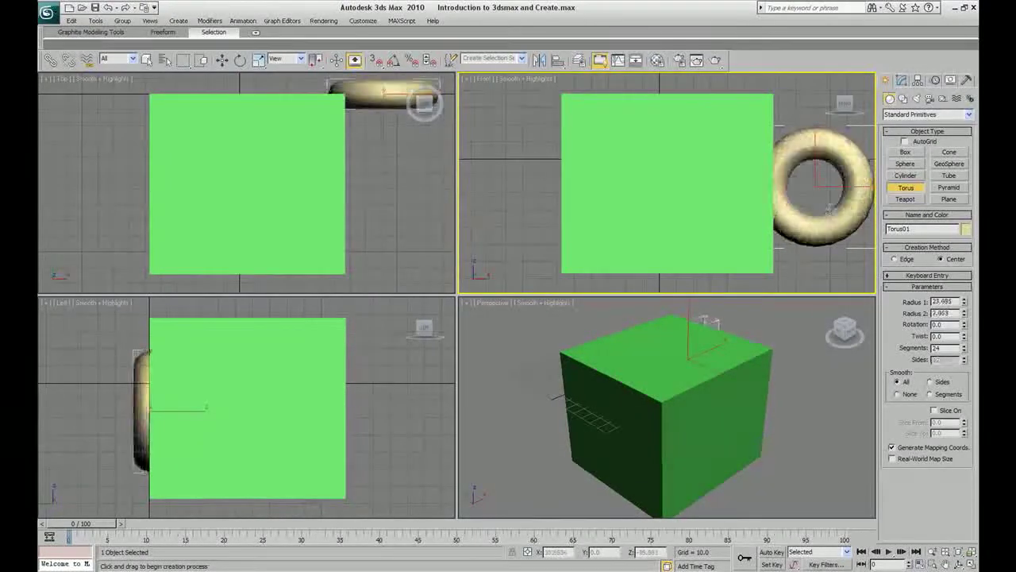
pyautogui.rightClick(829, 207)
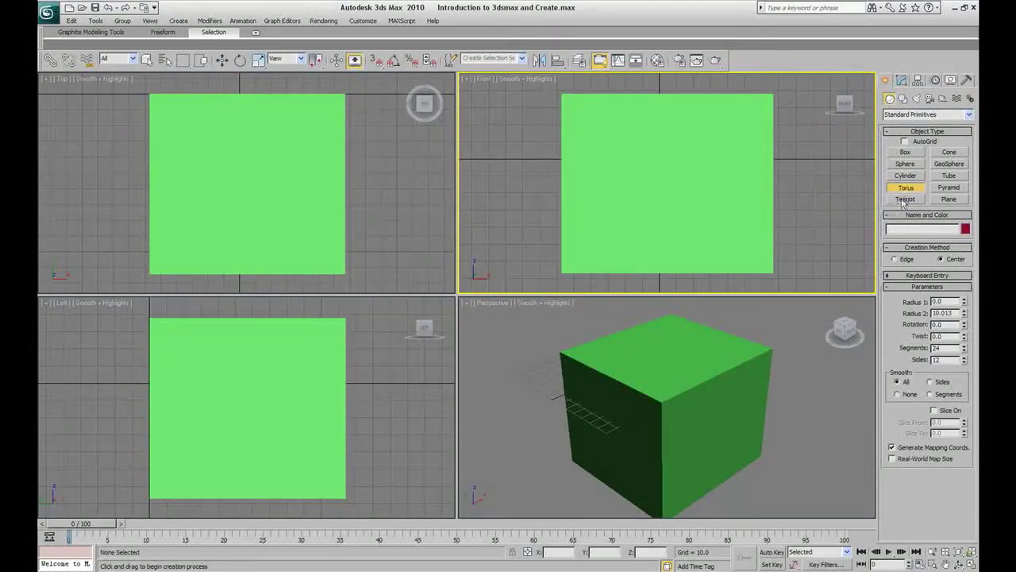
# - Try out a teapot about 25 in radius beside the box in the Front viewport and discard it
pyautogui.click(905, 200)
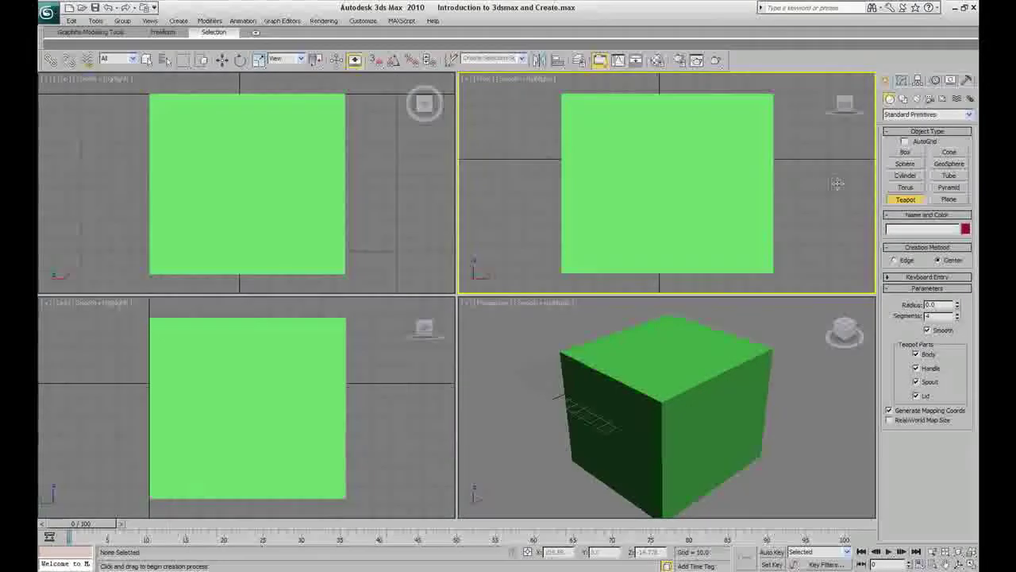
pyautogui.moveTo(837, 183); pyautogui.dragTo(847, 226)
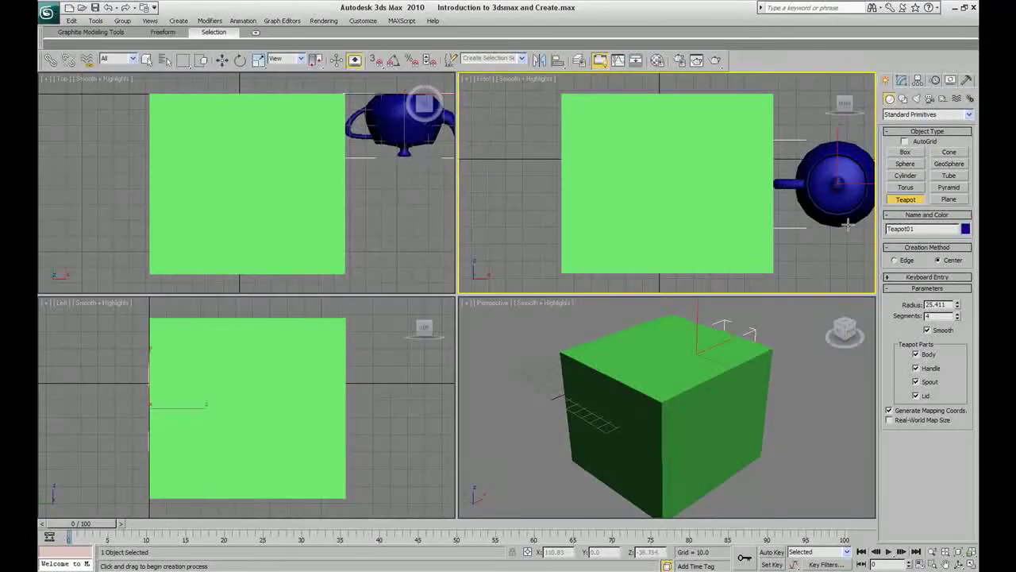
pyautogui.rightClick(846, 226)
# - Try out a cone about 49 high, tapering from a base radius of about 19, beside the box in the Front viewport, and cancel it
pyautogui.click(948, 152)
pyautogui.moveTo(820, 194); pyautogui.dragTo(829, 213)
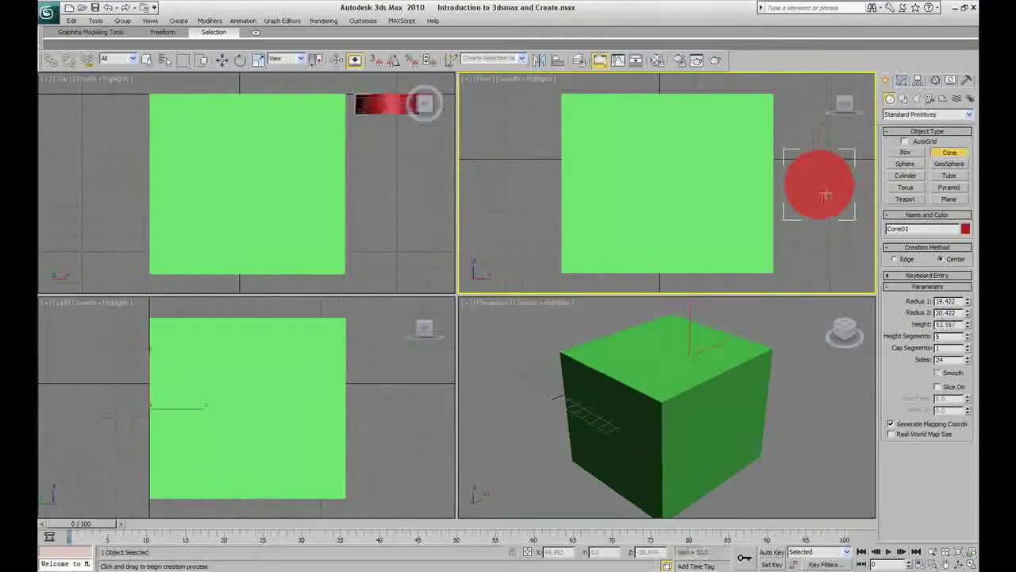
pyautogui.click(823, 129)
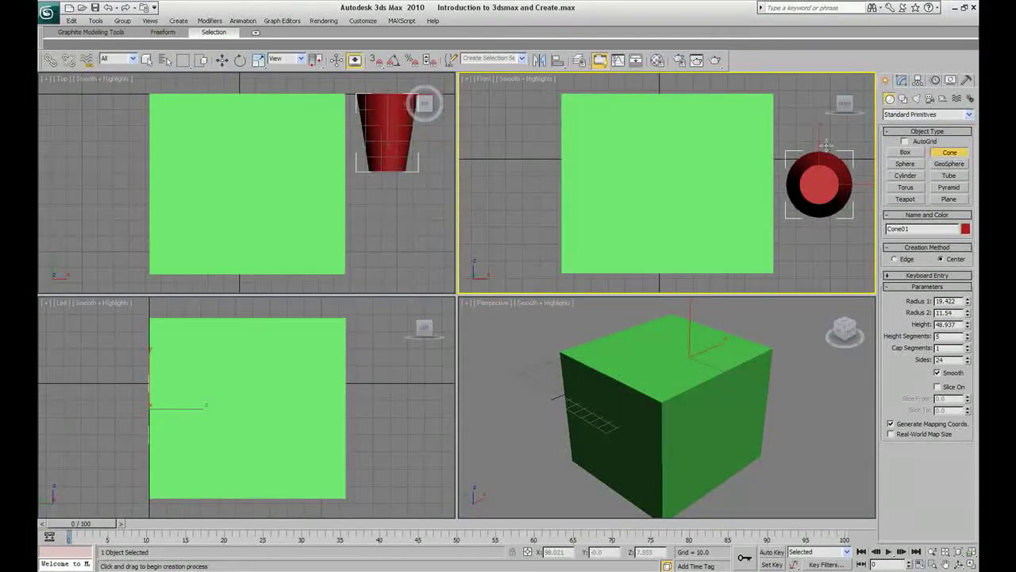
pyautogui.rightClick(826, 144)
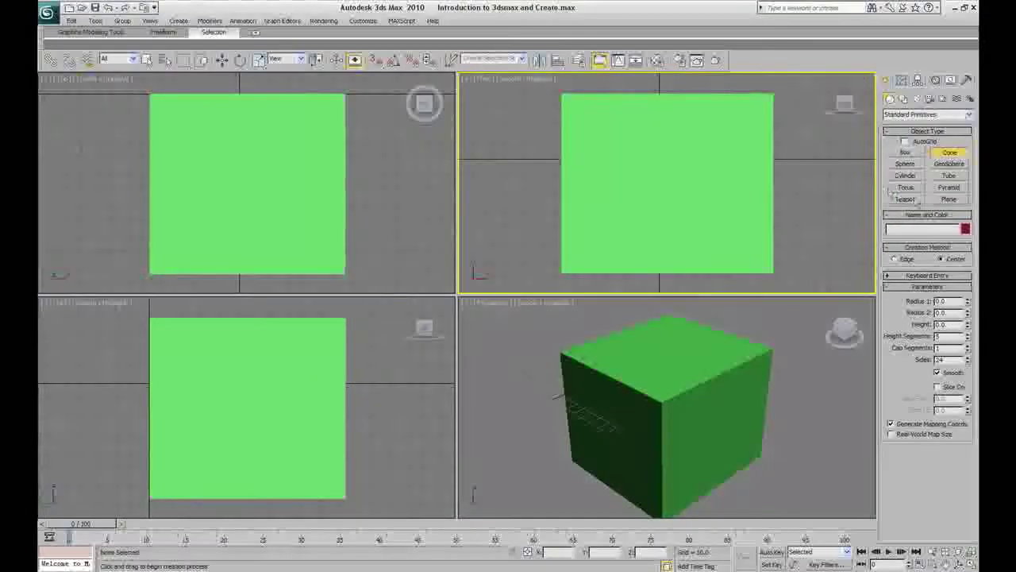
# - Try out a GeoSphere beside the box in the Front viewport and discard it
pyautogui.click(952, 169)
pyautogui.moveTo(816, 169); pyautogui.dragTo(846, 213)
pyautogui.rightClick(846, 213)
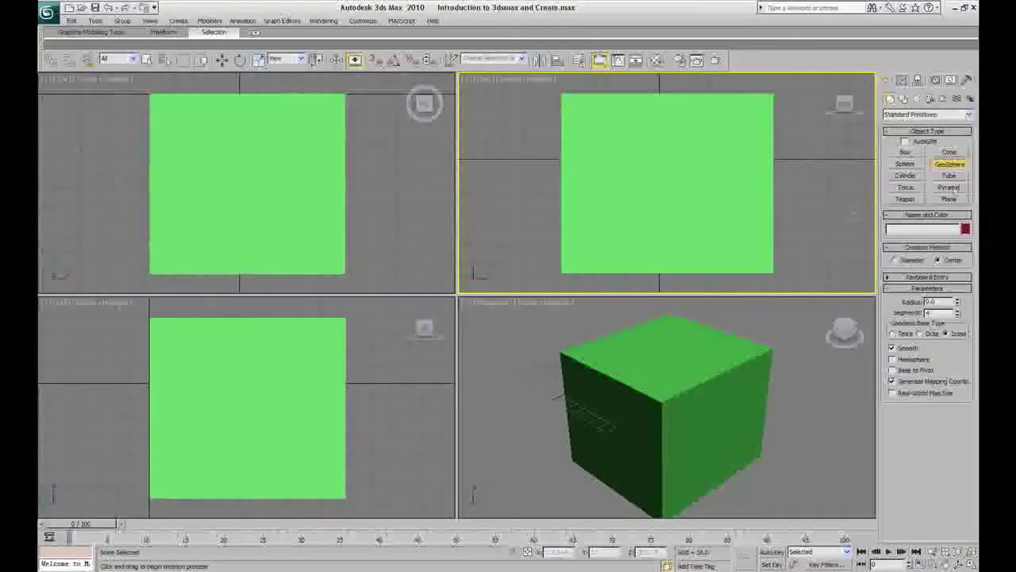
# - Try out a tube with radii of about 18 and 6 and a height of about 19 beside the box in the Front viewport, and cancel it
pyautogui.click(951, 176)
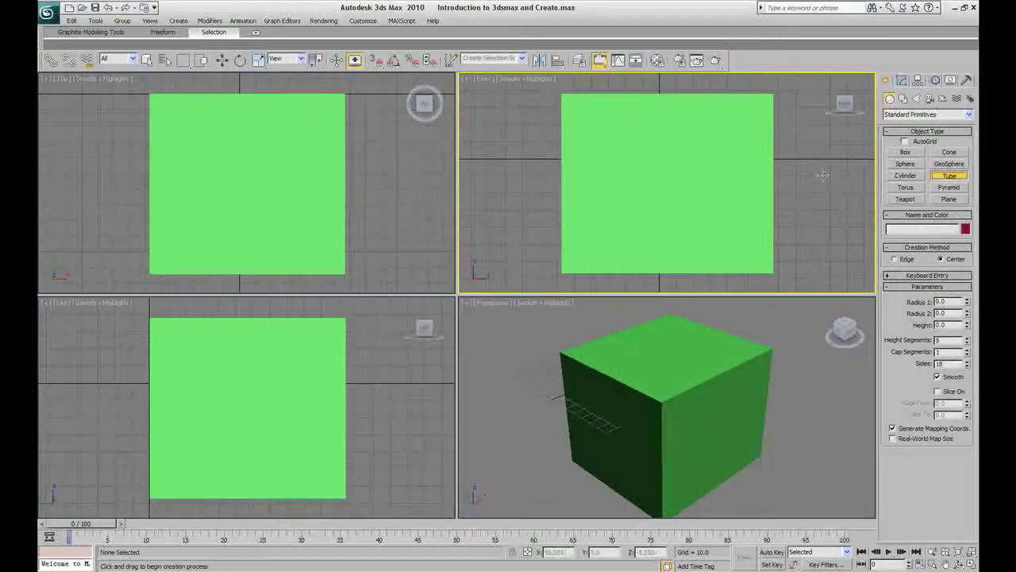
pyautogui.moveTo(823, 176); pyautogui.dragTo(835, 203)
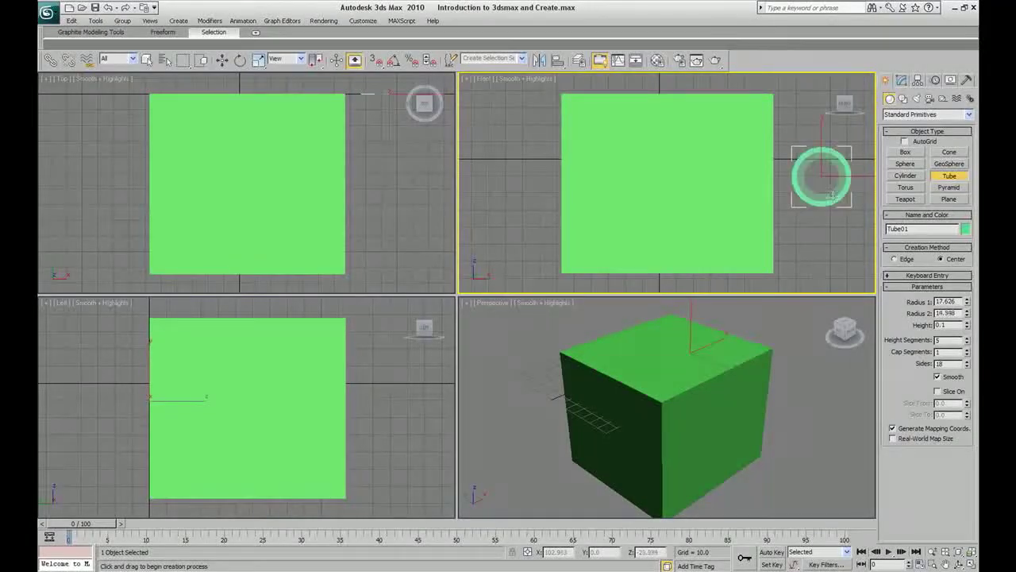
pyautogui.click(825, 187)
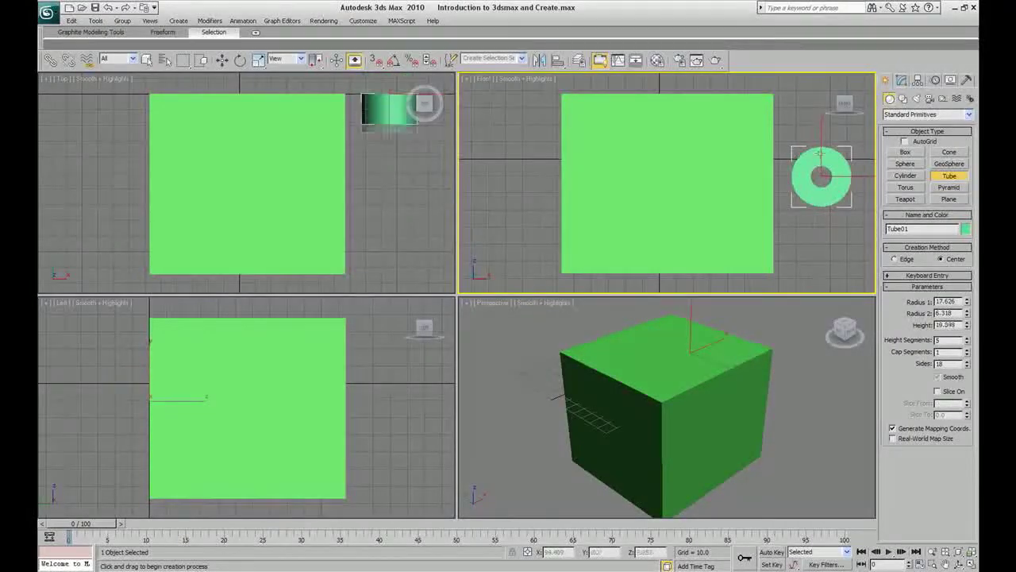
pyautogui.rightClick(838, 287)
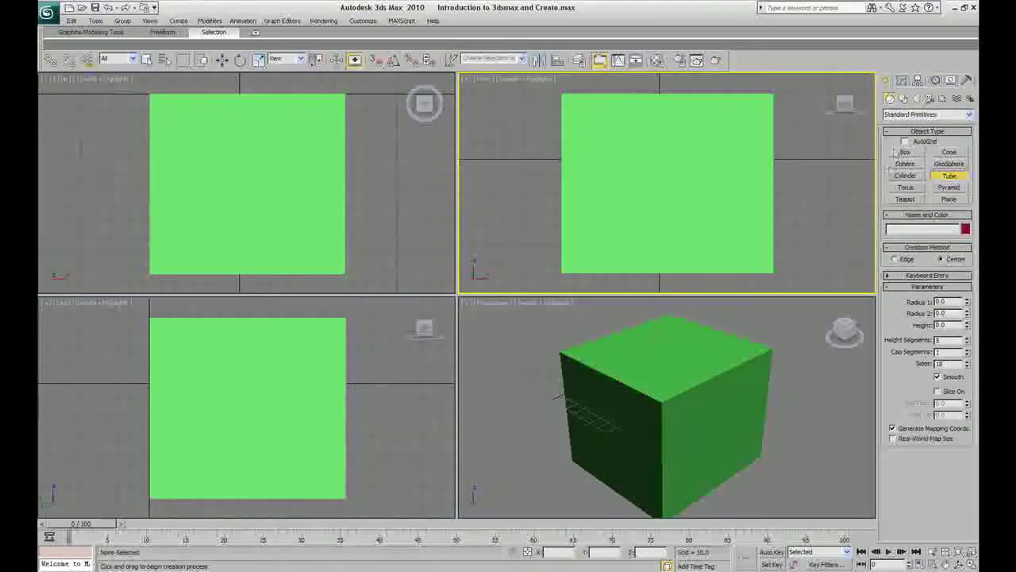
# - Select the box, try Move and Rotate on it in the Top viewport, and scale it down slightly and uniformly
pyautogui.click(221, 61)
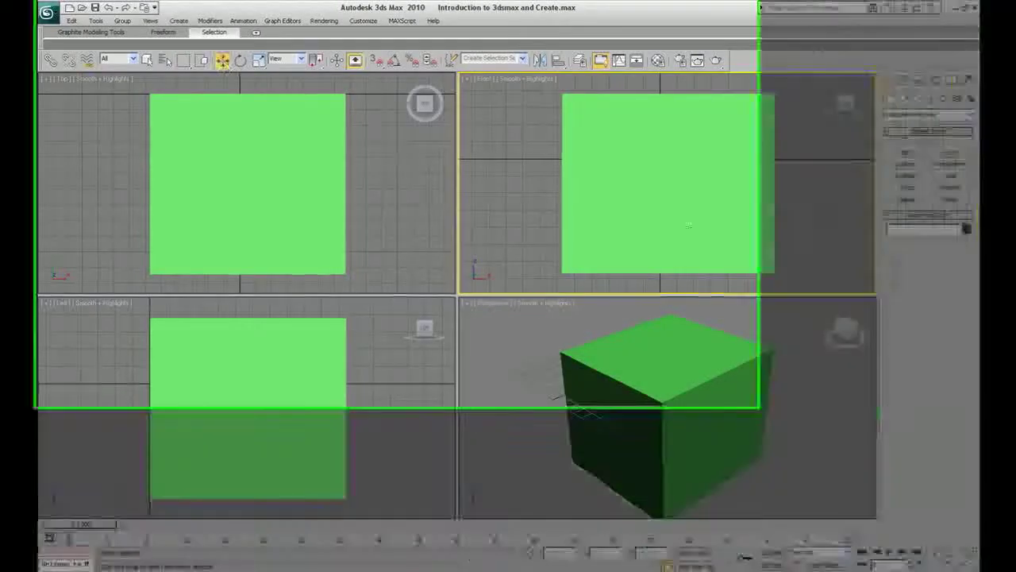
pyautogui.click(708, 212)
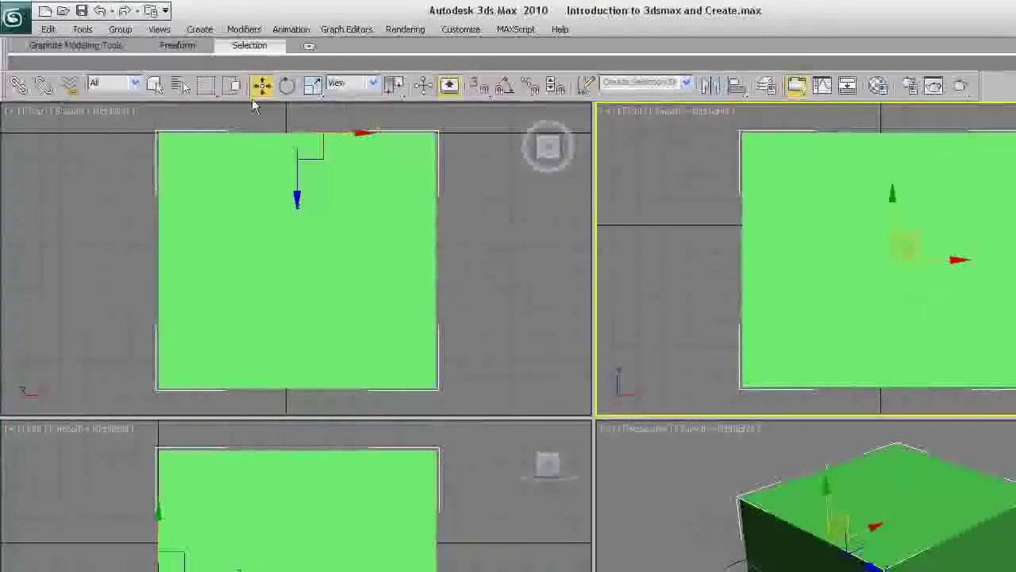
pyautogui.click(297, 188)
pyautogui.click(287, 85)
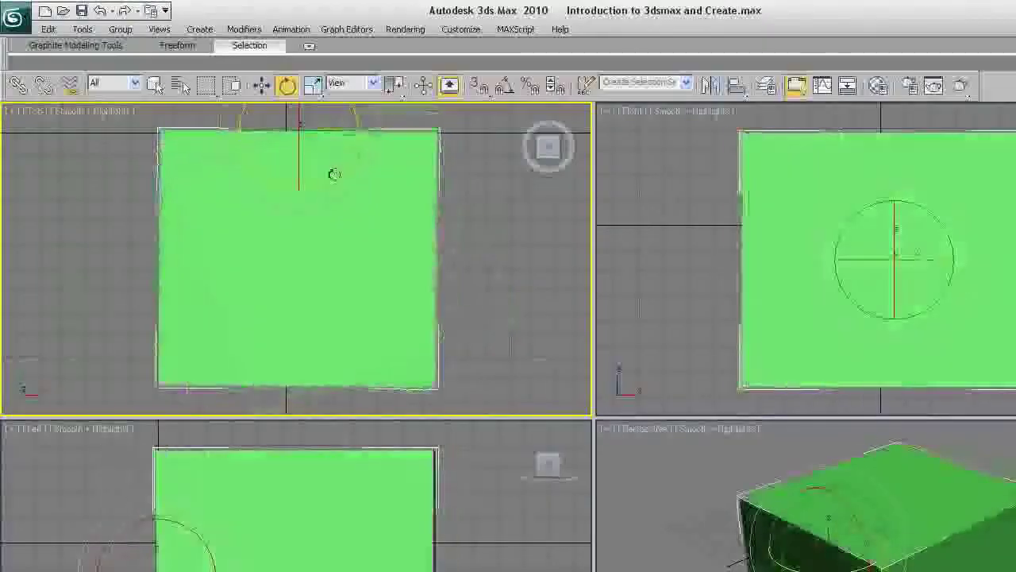
pyautogui.moveTo(333, 173); pyautogui.dragTo(334, 172)
pyautogui.press('r')
pyautogui.moveTo(306, 125); pyautogui.dragTo(316, 132)
# - Delete the box and undo the deletion, twice
pyautogui.press('Delete')
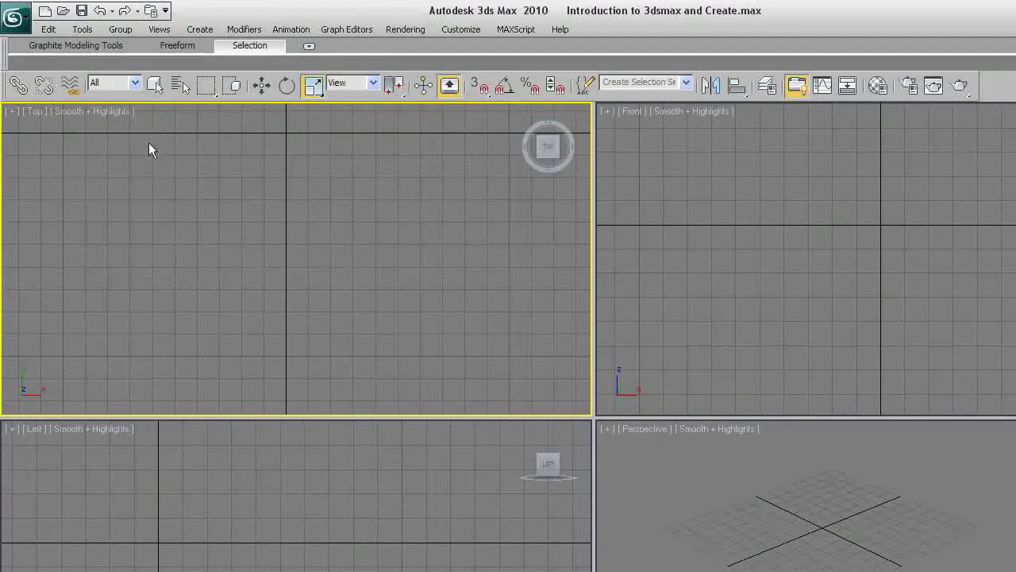
pyautogui.hotkey('ctrl', 'z')
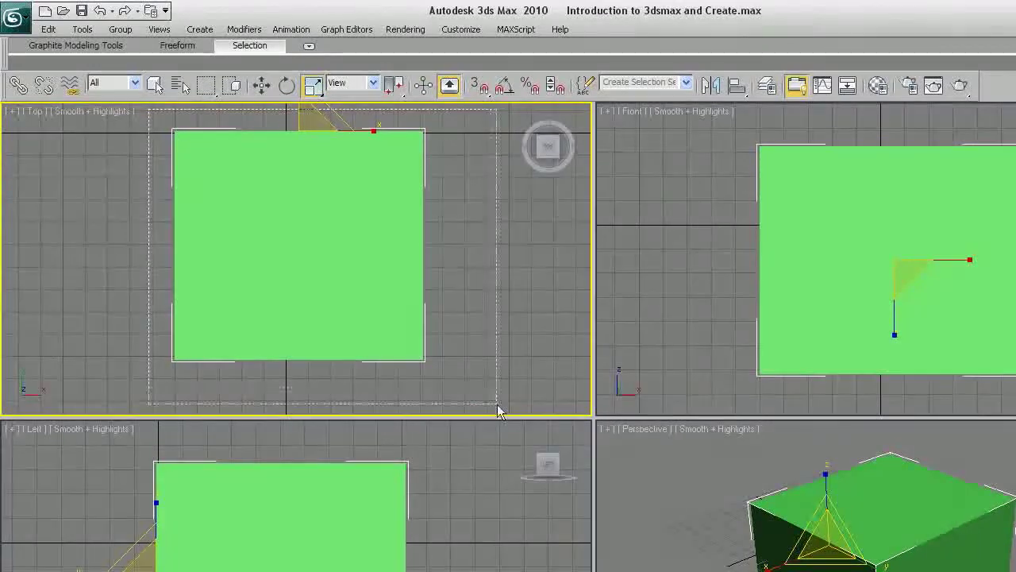
pyautogui.press('Delete')
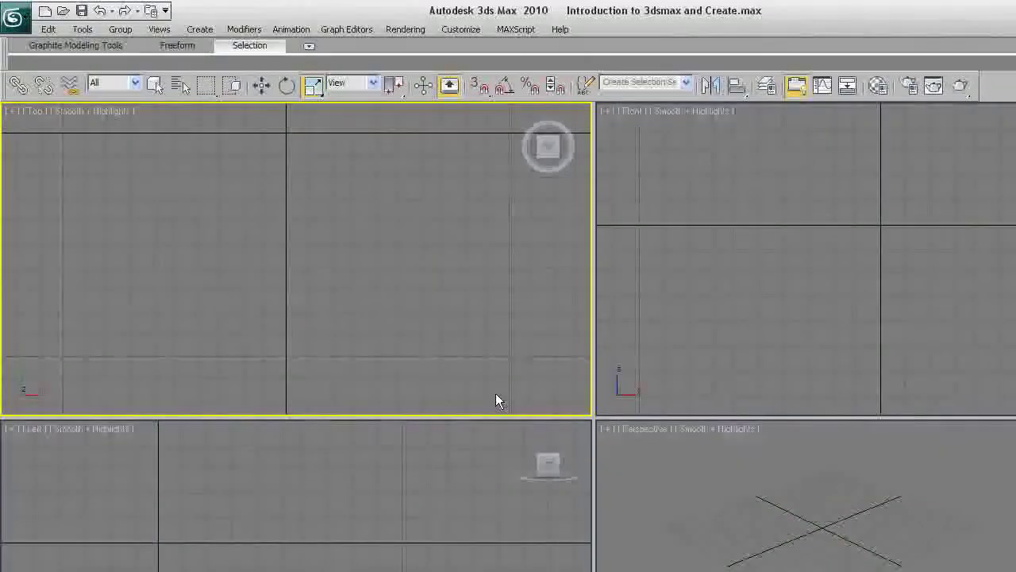
pyautogui.hotkey('ctrl', 'z')
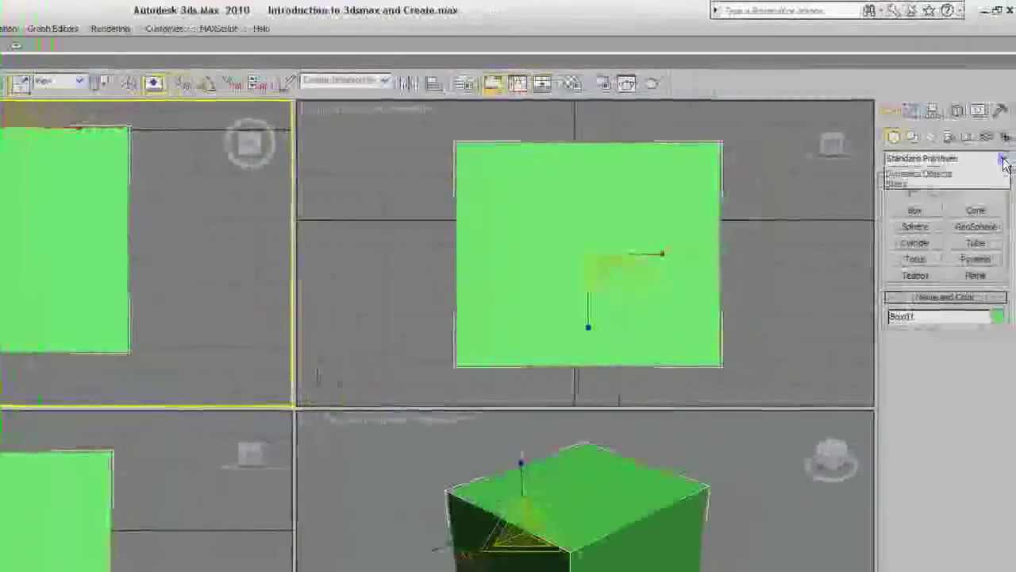
# - Switch to the Extended Primitives category and look at the creation settings of ChamferBox, ChamferCyl, OilTank and Hose
pyautogui.click(1004, 160)
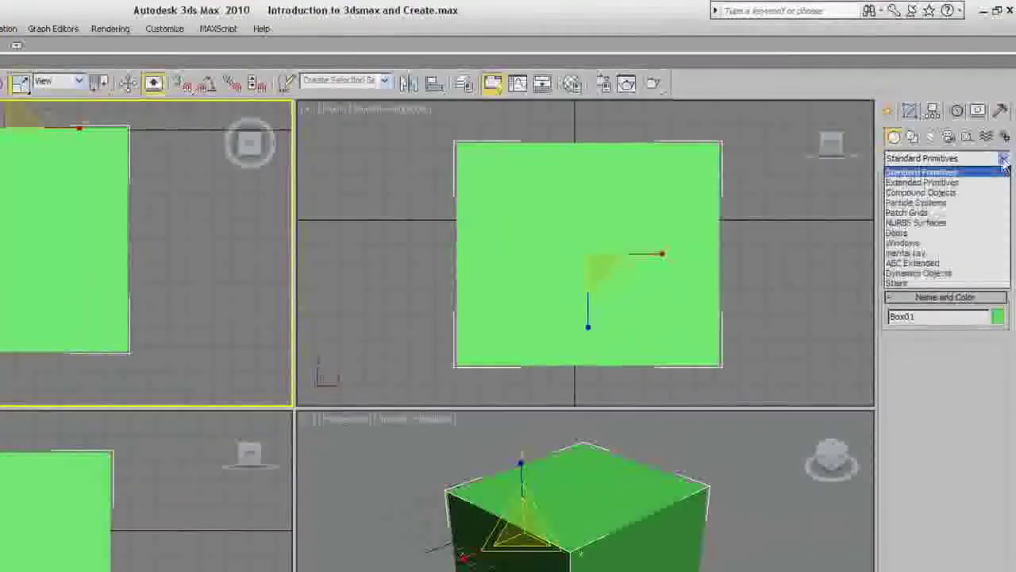
pyautogui.click(941, 183)
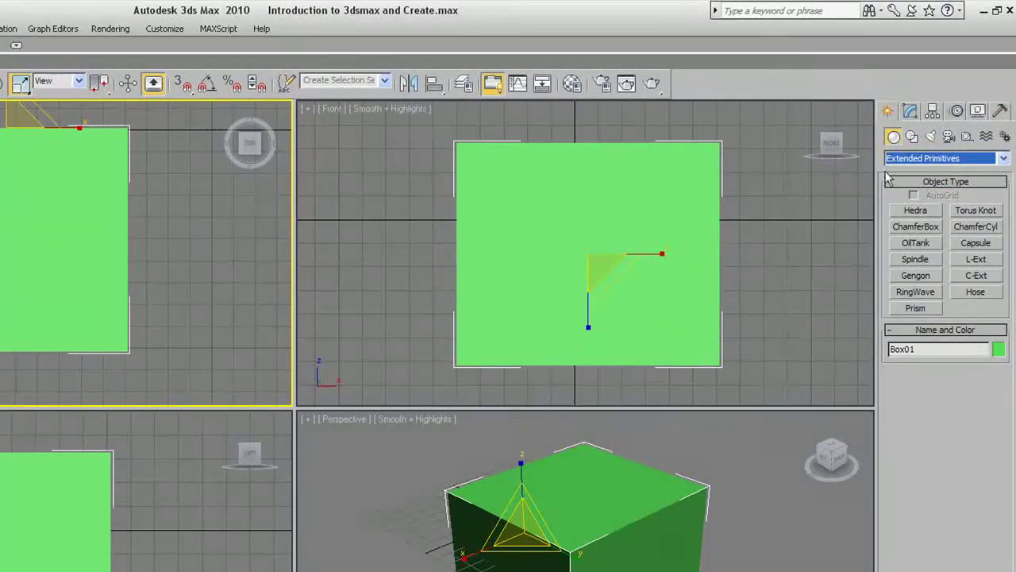
pyautogui.click(916, 226)
pyautogui.click(975, 227)
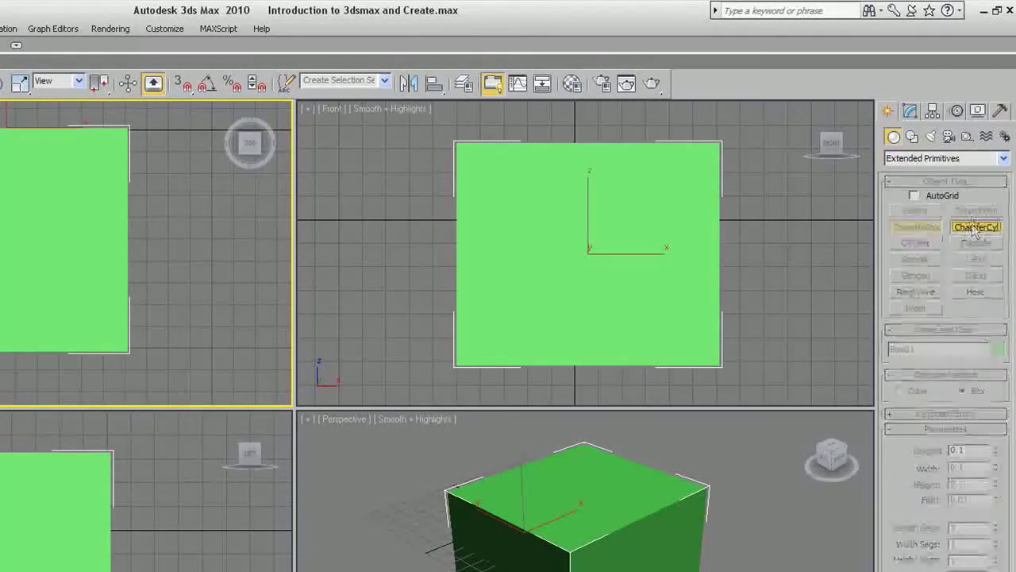
pyautogui.click(918, 245)
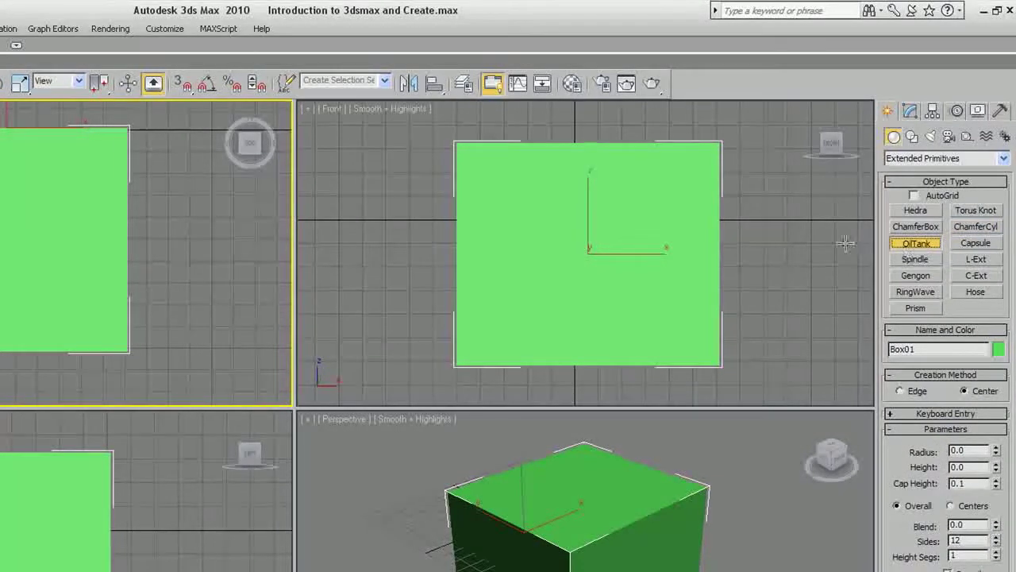
pyautogui.click(983, 292)
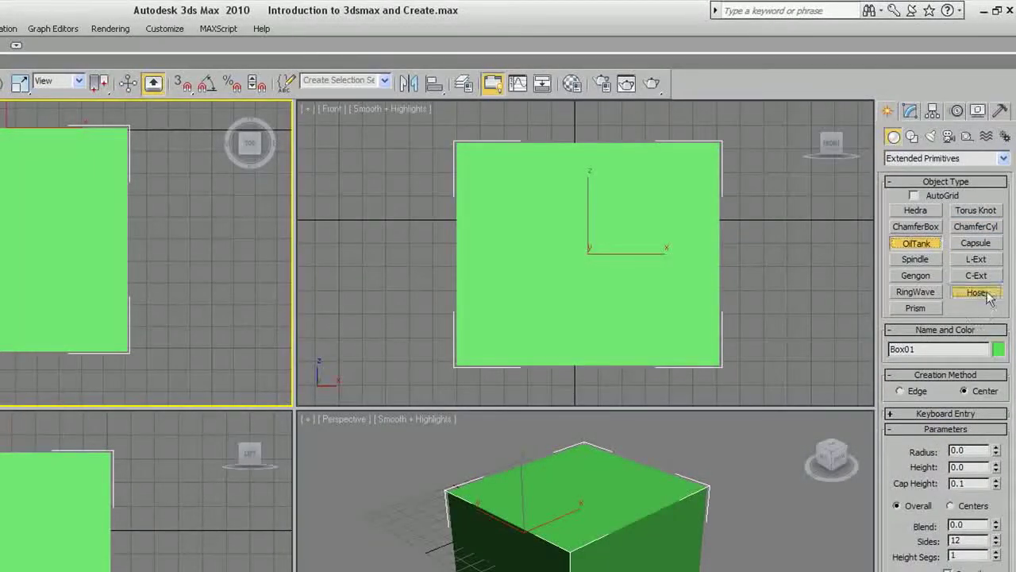
# - Switch to the Compound Objects category and look at the settings of Morph, Conform, Connect and ShapeMerge for the box
pyautogui.click(1002, 158)
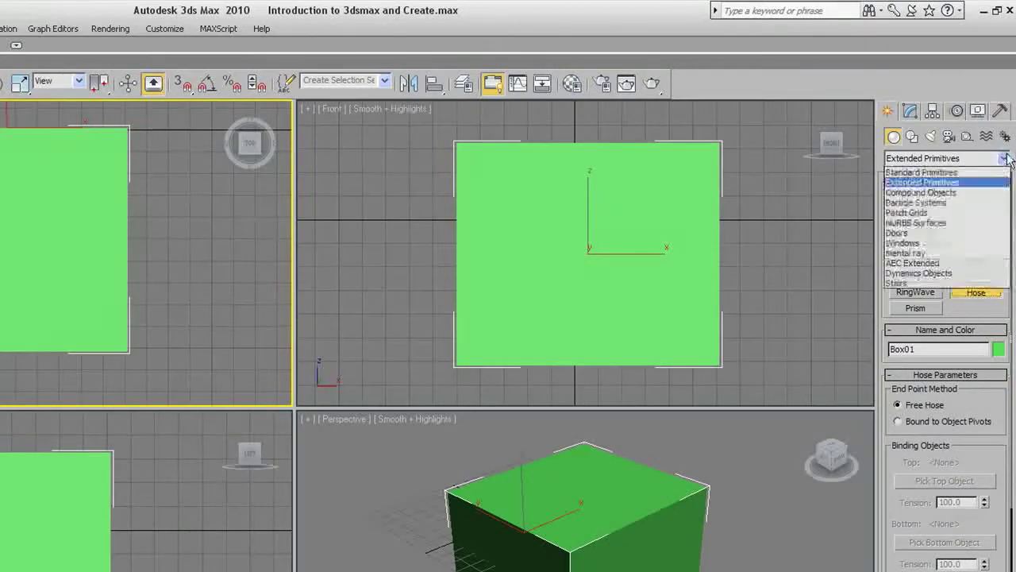
pyautogui.click(971, 193)
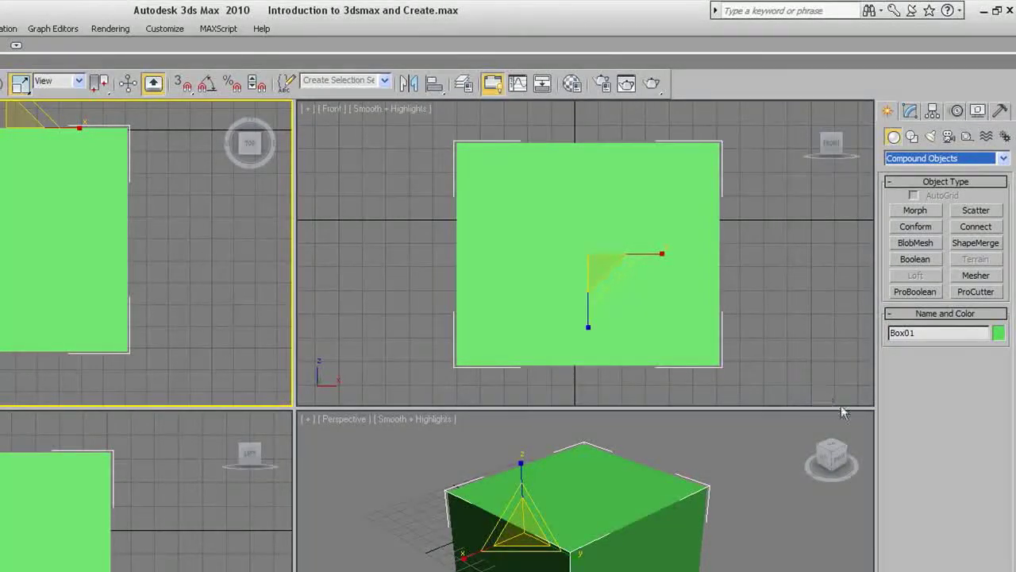
pyautogui.click(920, 210)
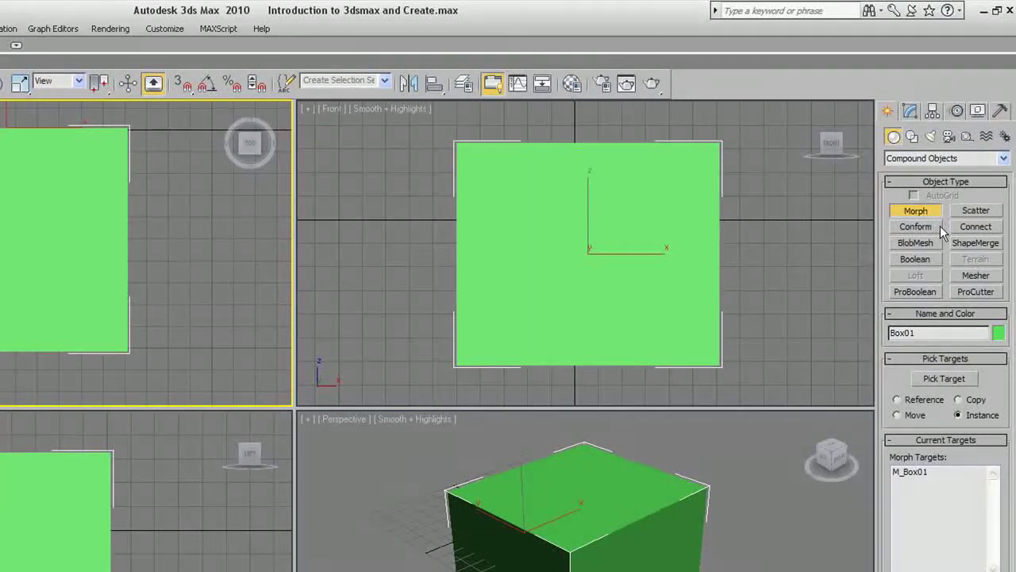
pyautogui.click(940, 228)
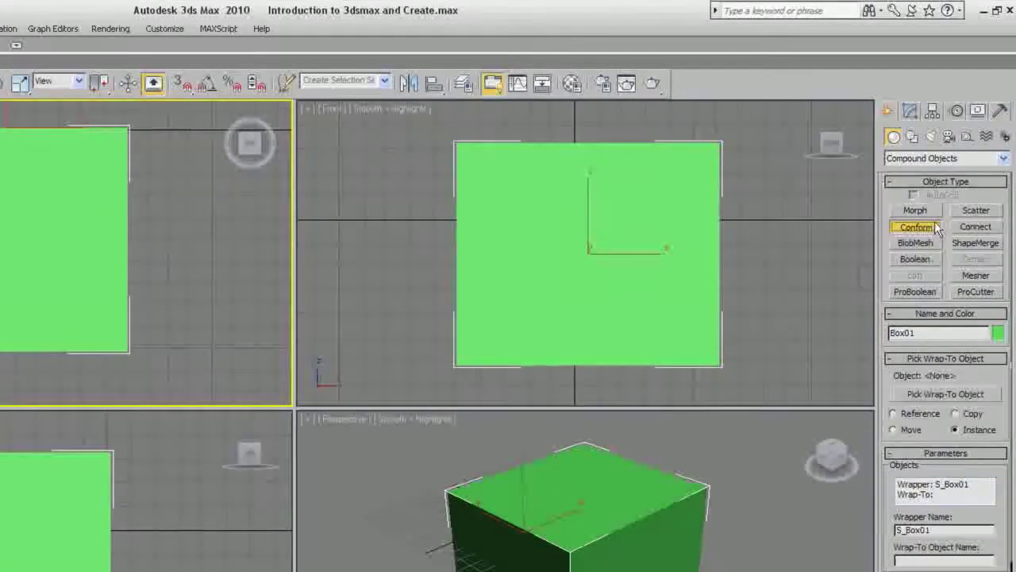
pyautogui.click(972, 228)
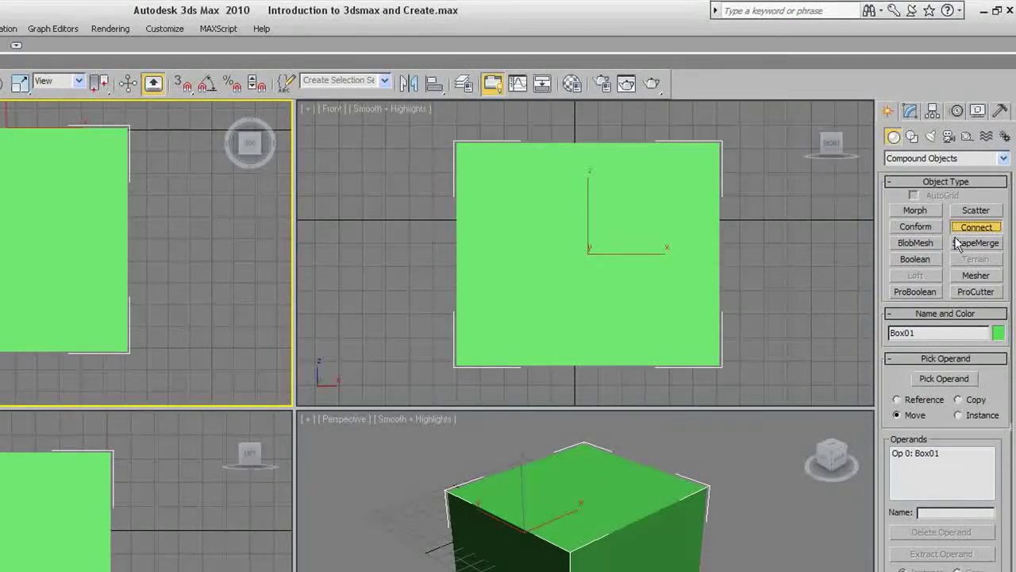
pyautogui.click(957, 243)
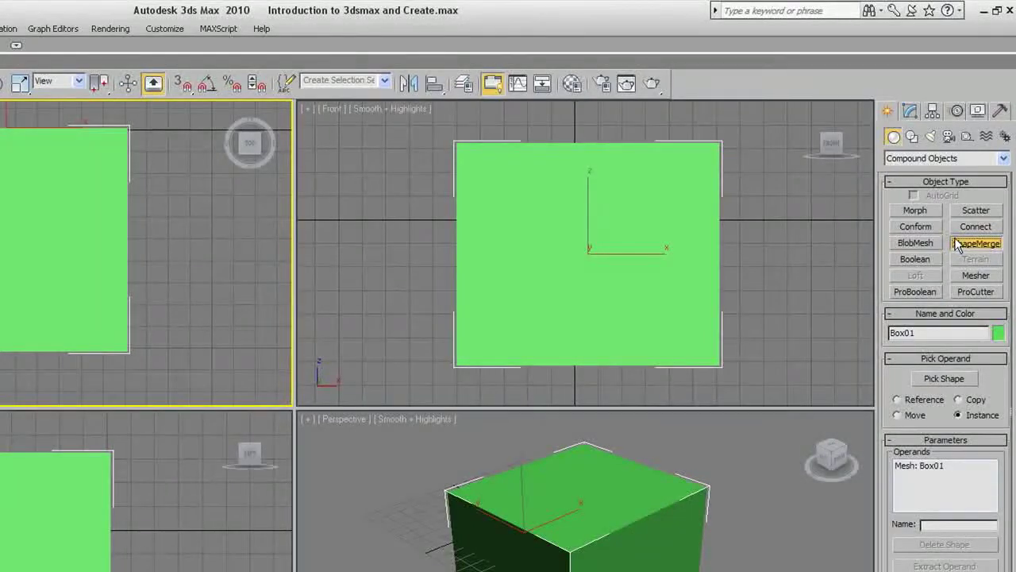
# - Look at the settings of the Boolean, ProCutter, BlobMesh, Mesher and ProBoolean compound objects
pyautogui.click(935, 262)
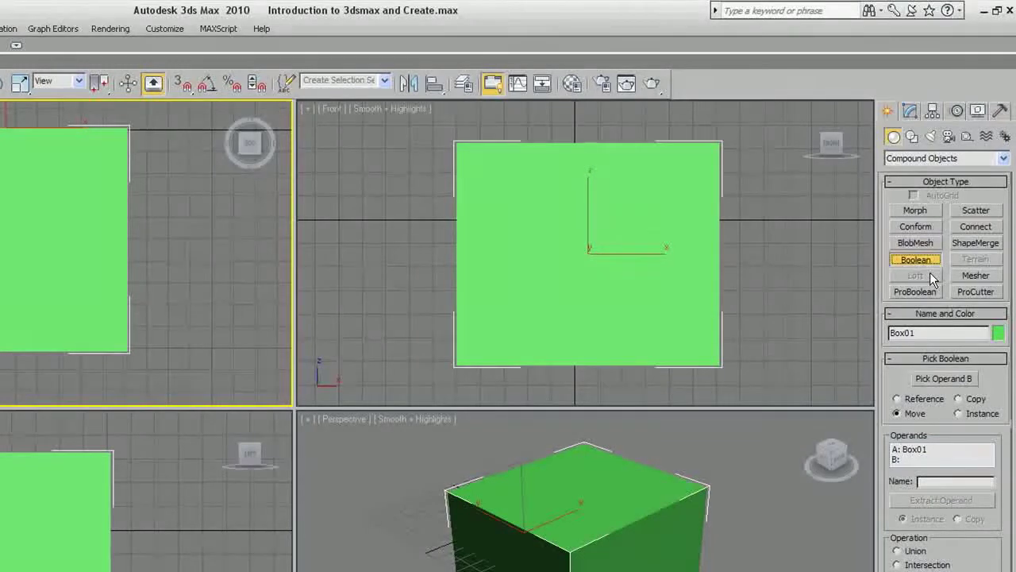
pyautogui.click(984, 294)
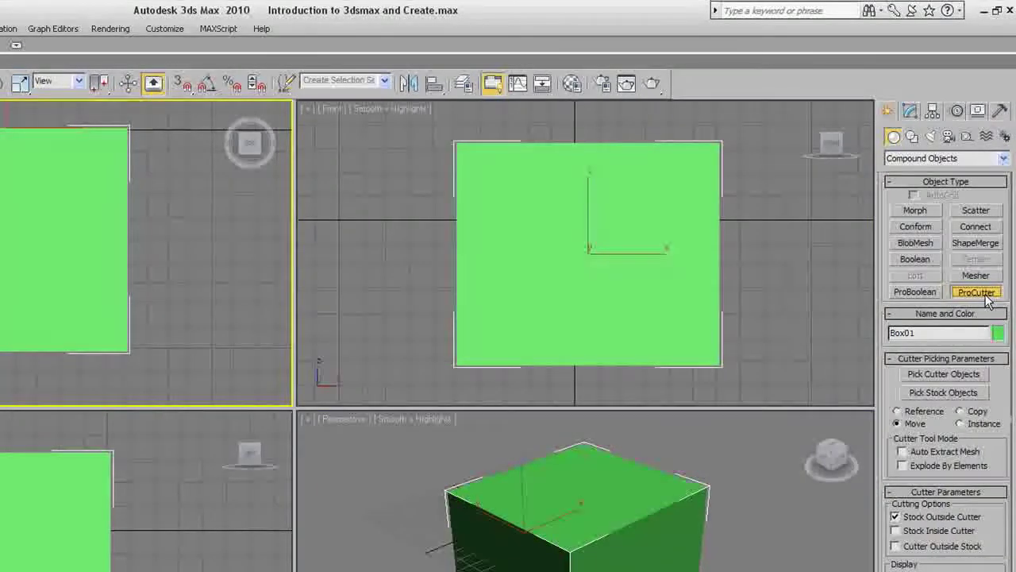
pyautogui.click(919, 244)
pyautogui.click(975, 276)
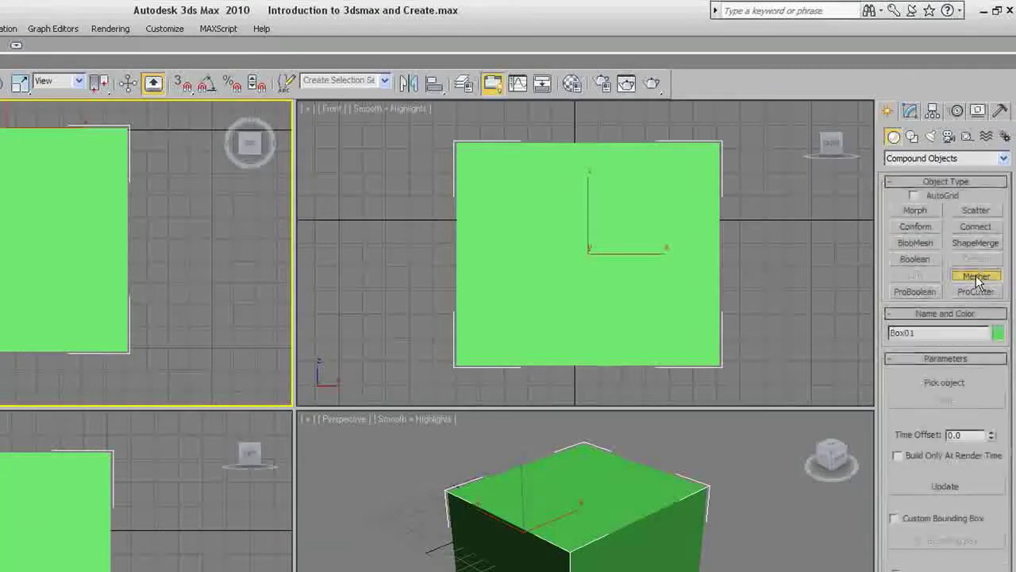
pyautogui.click(916, 294)
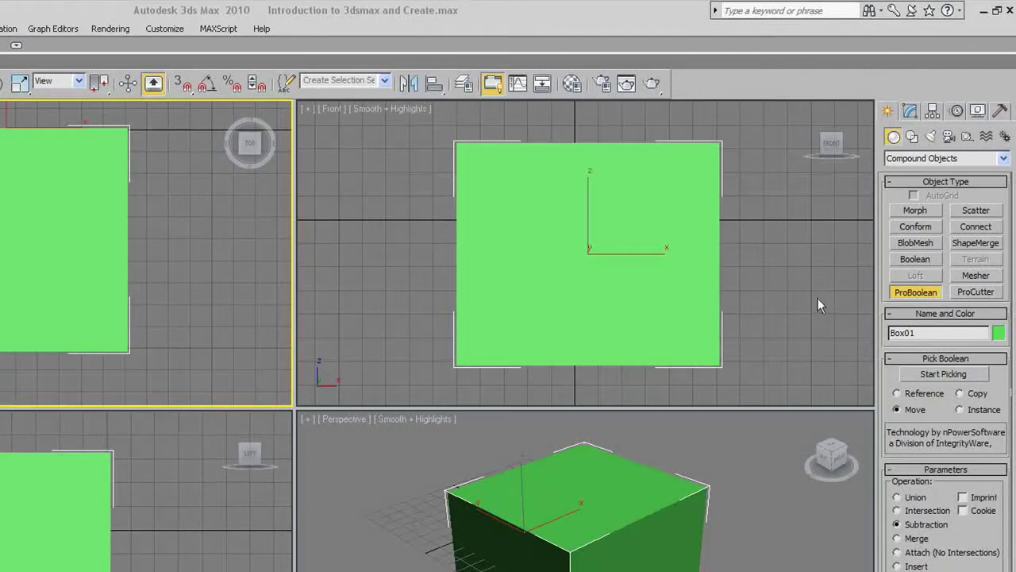
# - Switch to the Particle Systems category and look at the creation settings of Snow, Spray and PCloud
pyautogui.click(1003, 158)
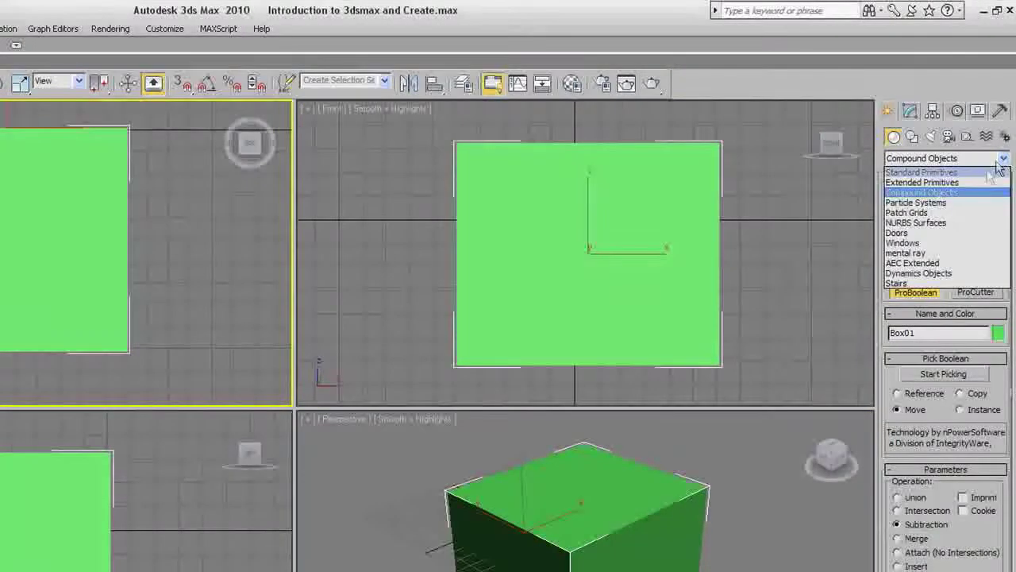
pyautogui.click(937, 200)
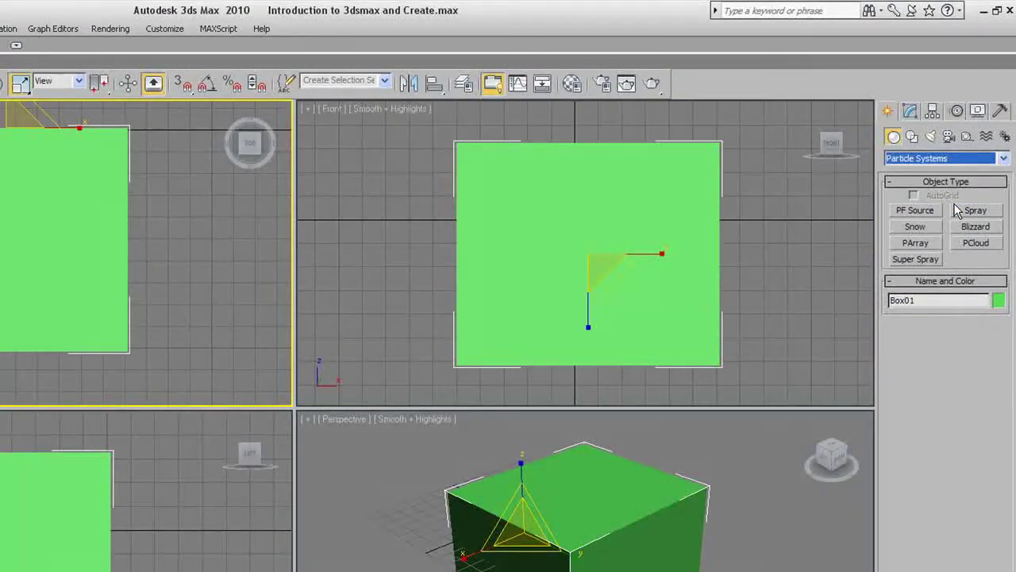
pyautogui.click(919, 229)
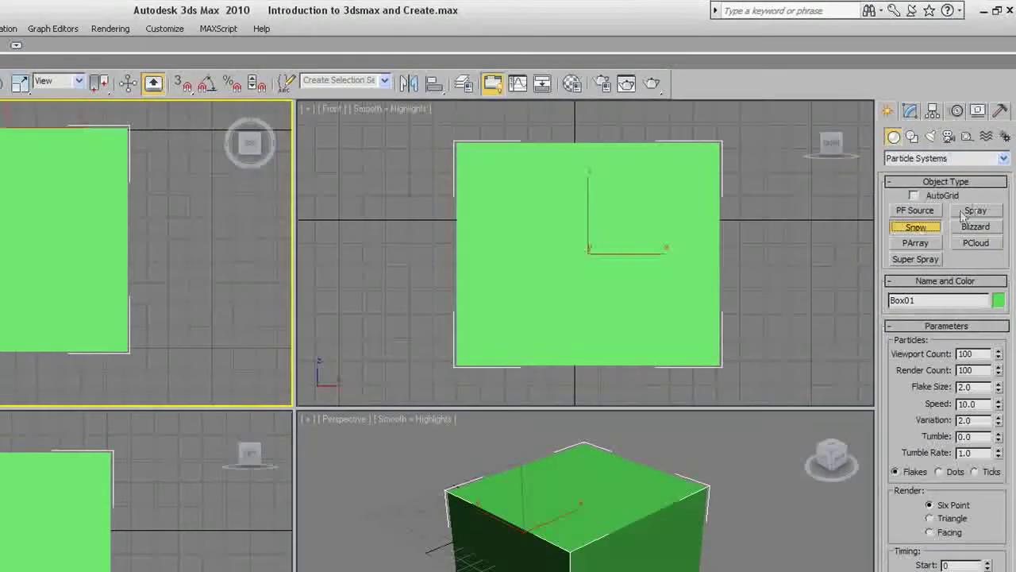
pyautogui.click(972, 213)
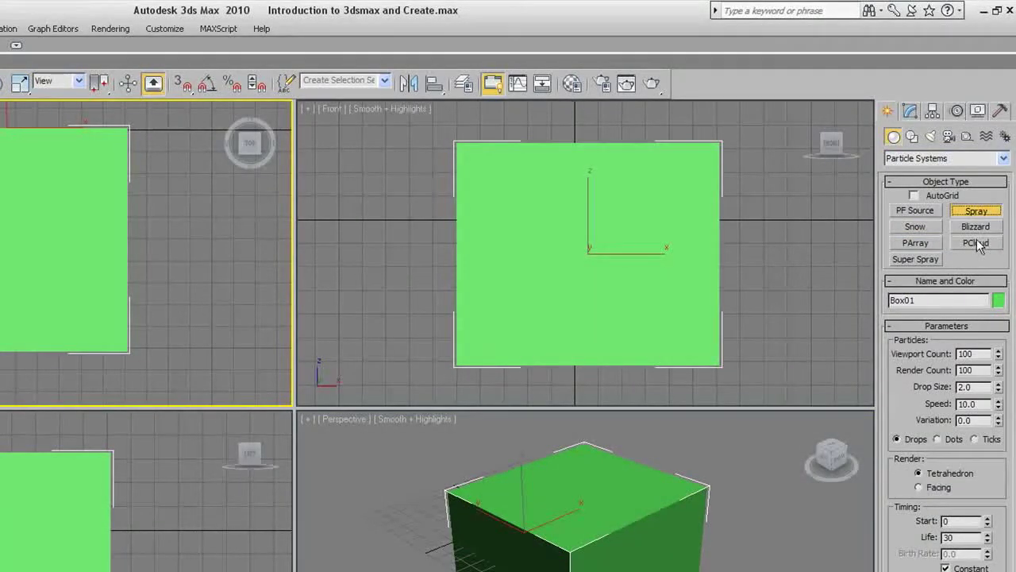
pyautogui.click(977, 244)
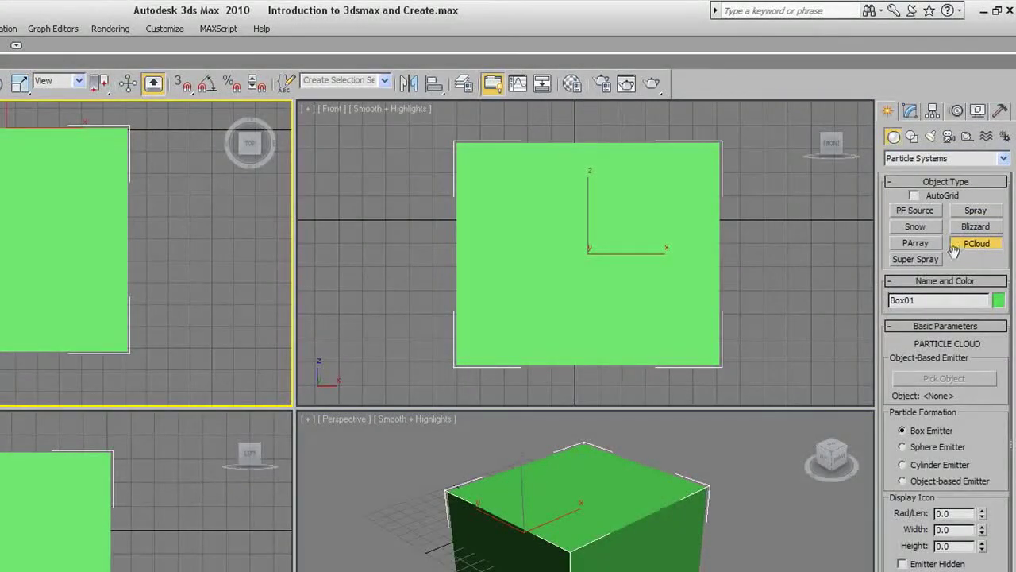
# - Switch to the Patch Grids category and on to NURBS Surfaces to look at their object types
pyautogui.click(1003, 158)
pyautogui.click(958, 213)
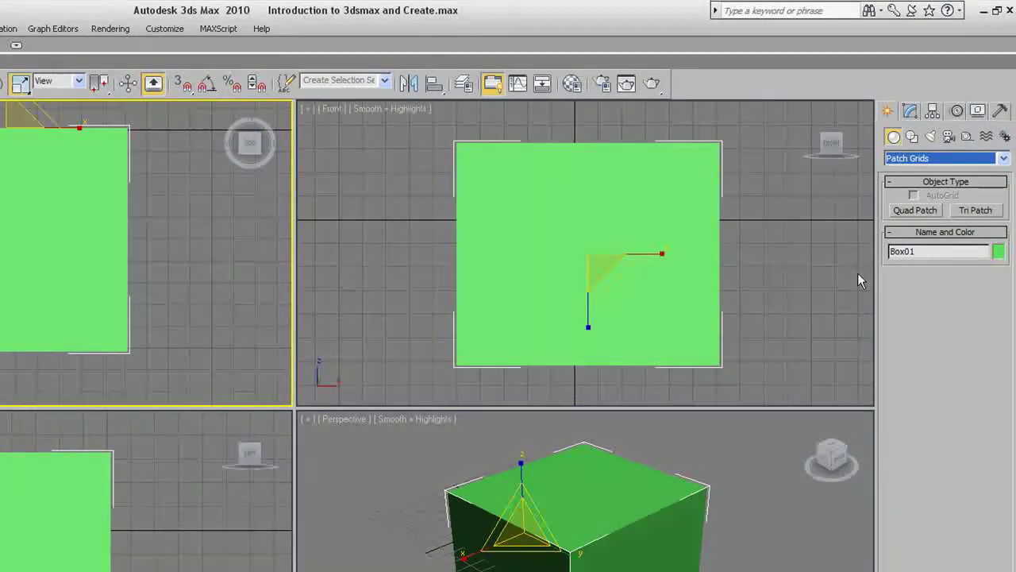
pyautogui.click(1004, 159)
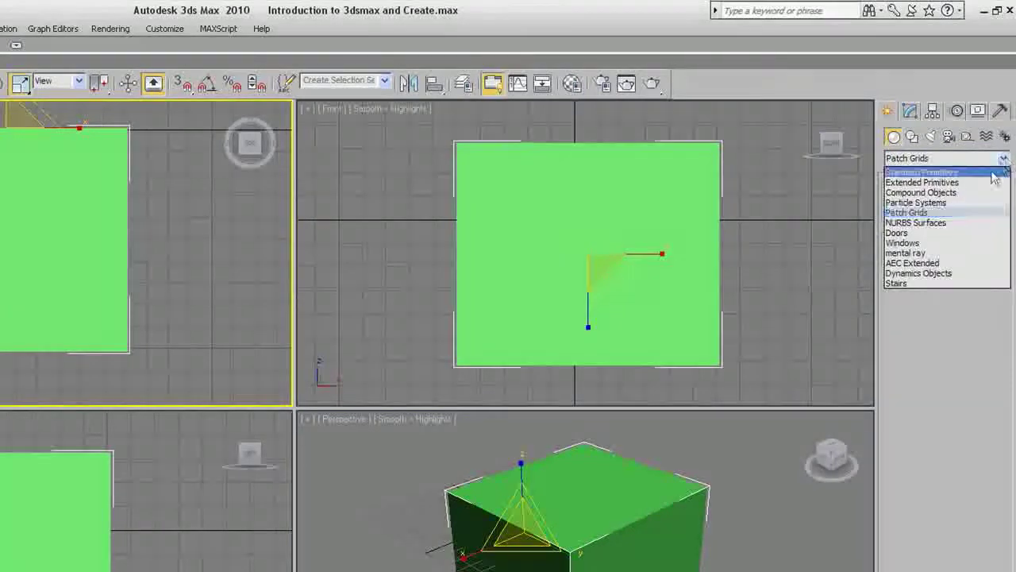
pyautogui.click(949, 220)
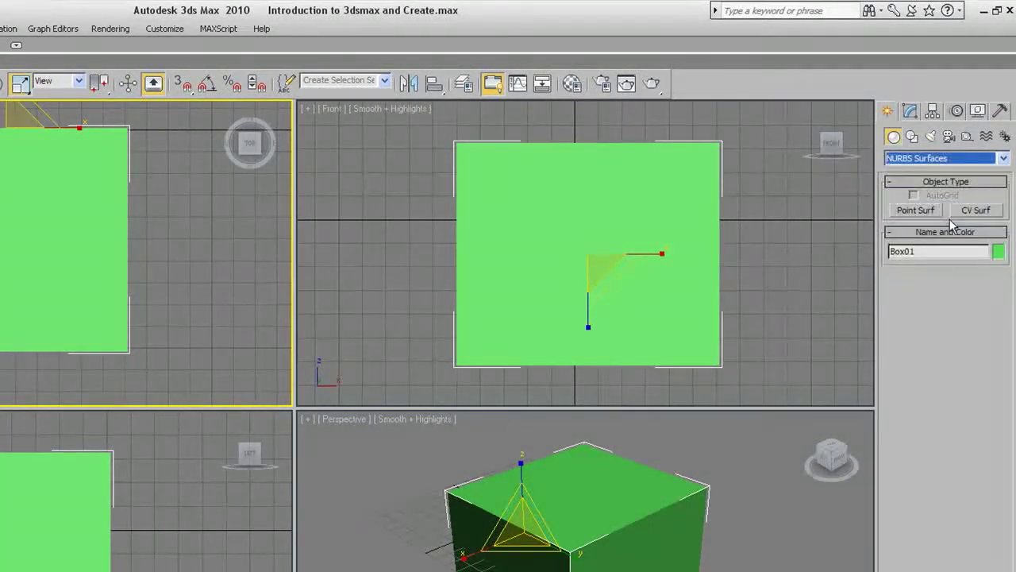
# - Switch to the Doors category and look at the creation settings of Pivot, Sliding and BiFold doors
pyautogui.click(1004, 159)
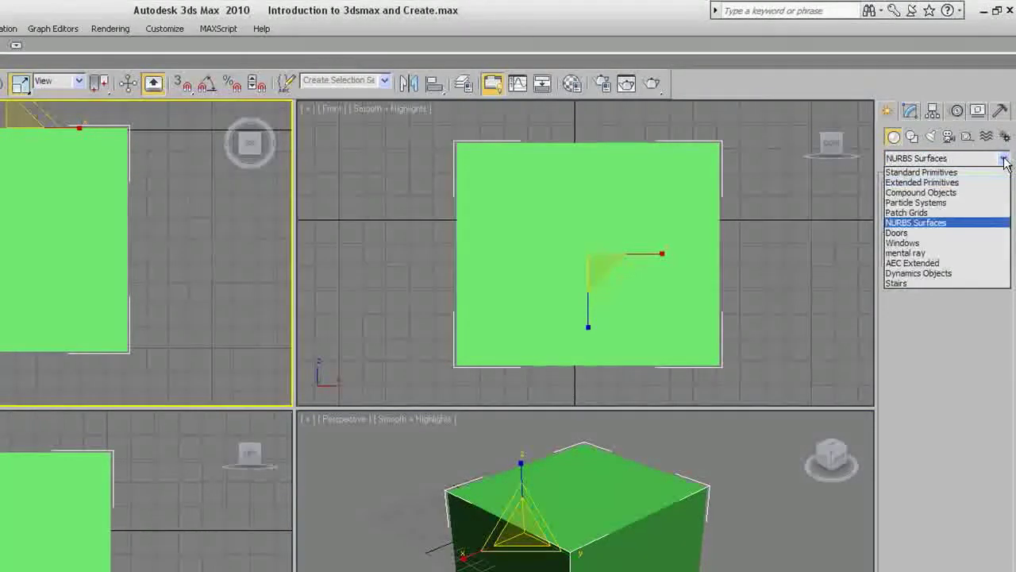
pyautogui.click(928, 228)
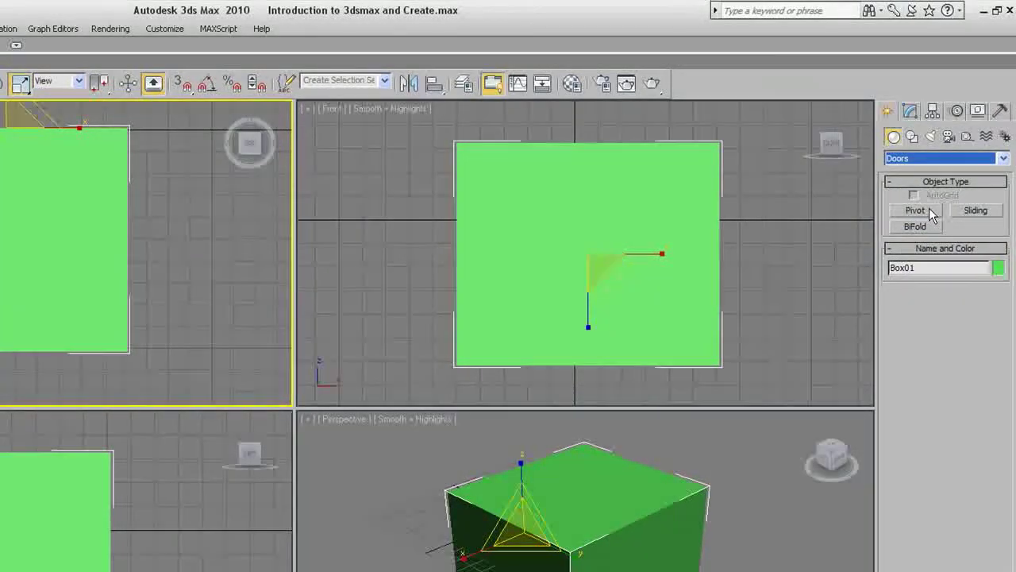
pyautogui.click(915, 210)
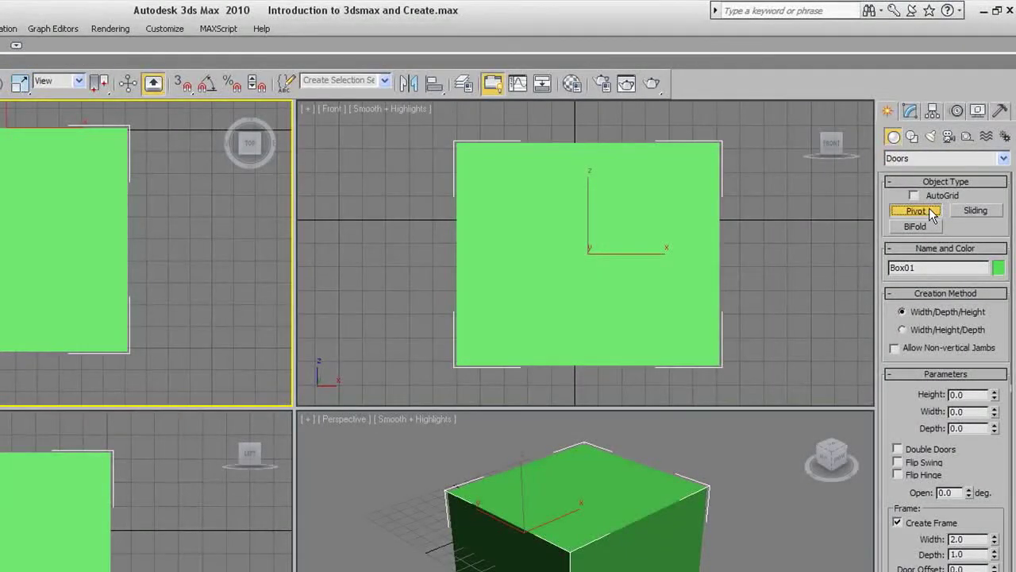
pyautogui.click(988, 214)
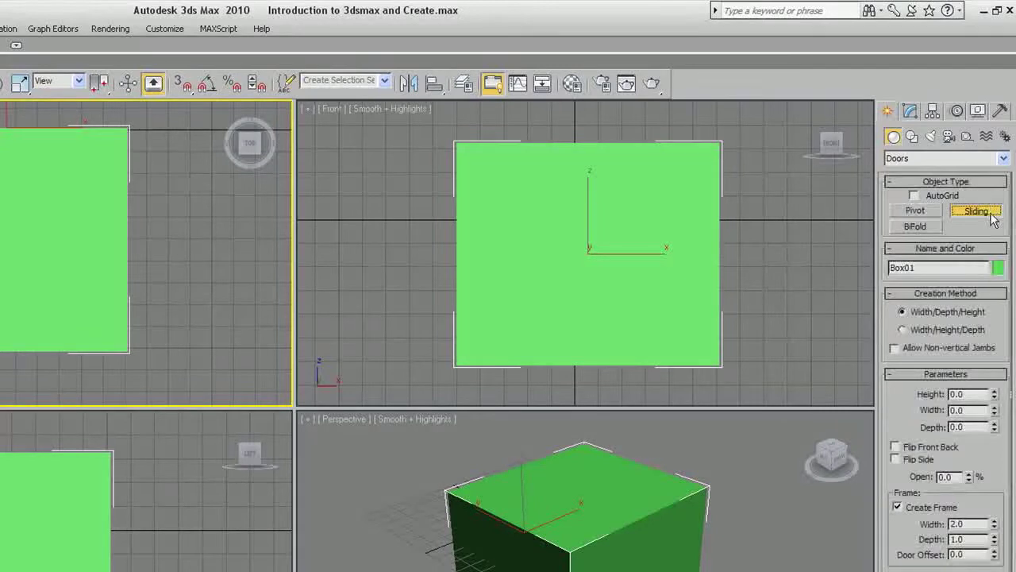
pyautogui.click(932, 227)
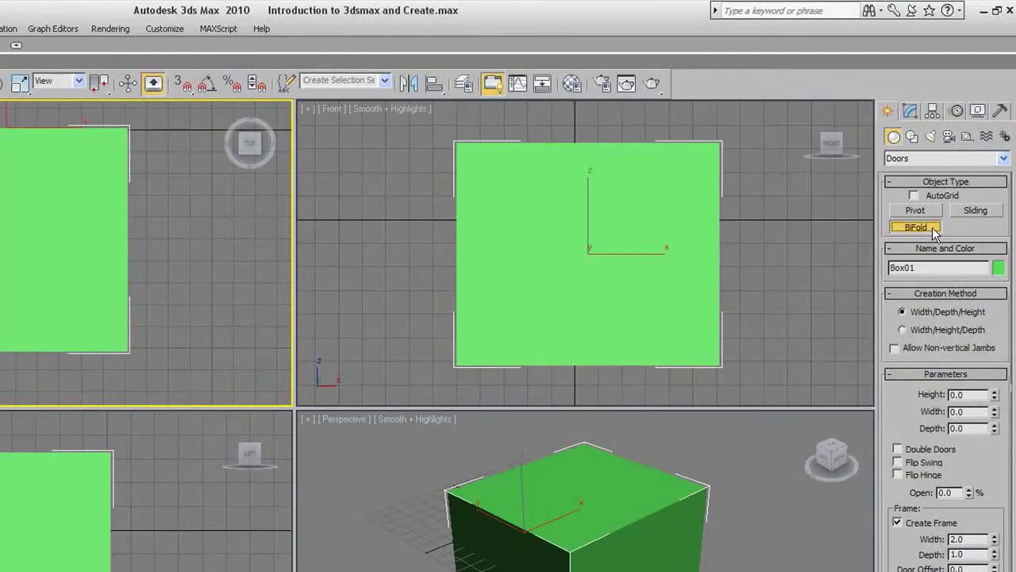
# - Switch to the Windows category and look at the Awning, Fixed, Projected, Casement, Pivoted and Sliding window settings
pyautogui.click(1004, 158)
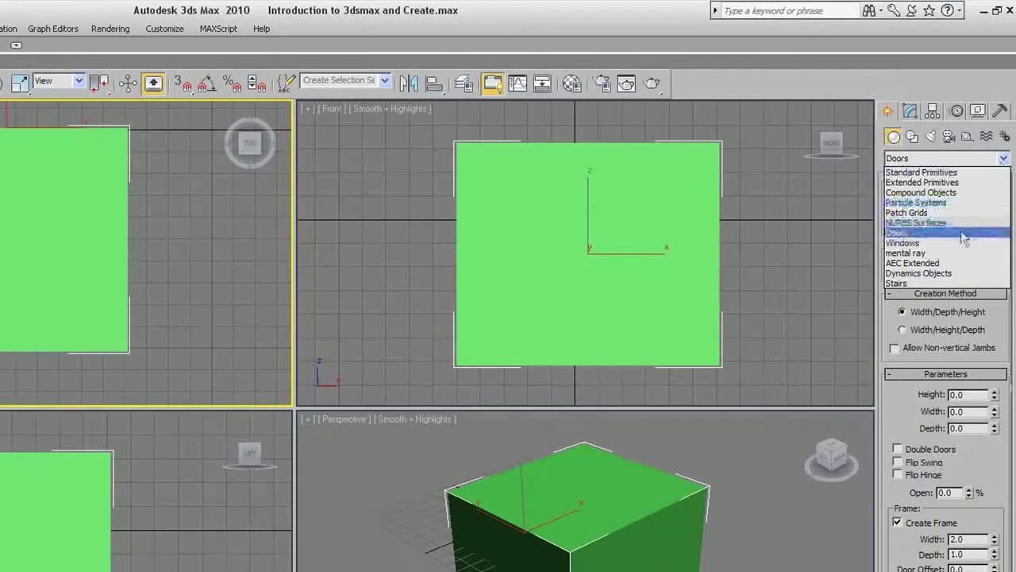
pyautogui.click(967, 242)
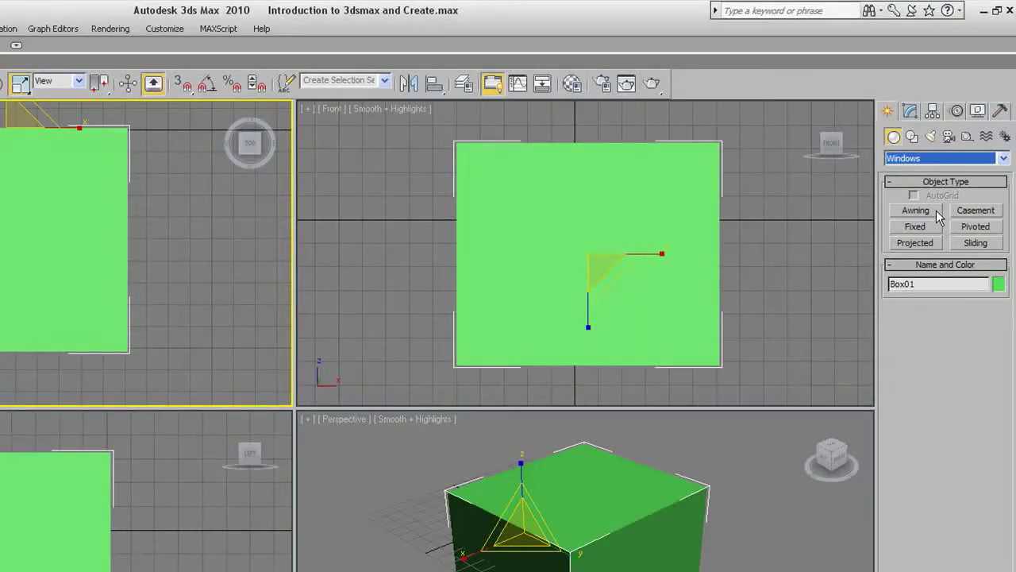
pyautogui.click(936, 211)
pyautogui.click(933, 229)
pyautogui.click(922, 243)
pyautogui.click(978, 212)
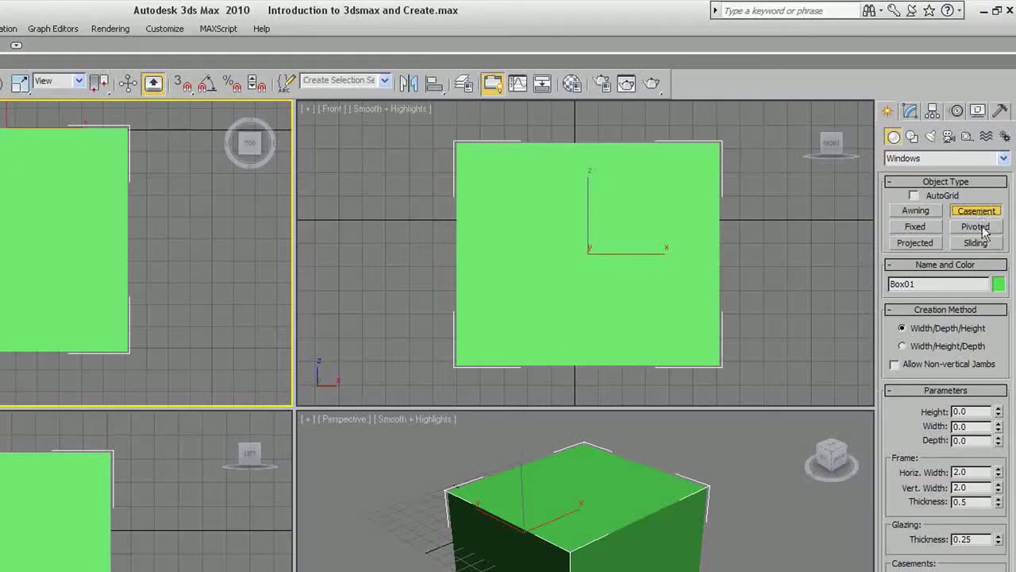
pyautogui.click(983, 228)
pyautogui.click(988, 244)
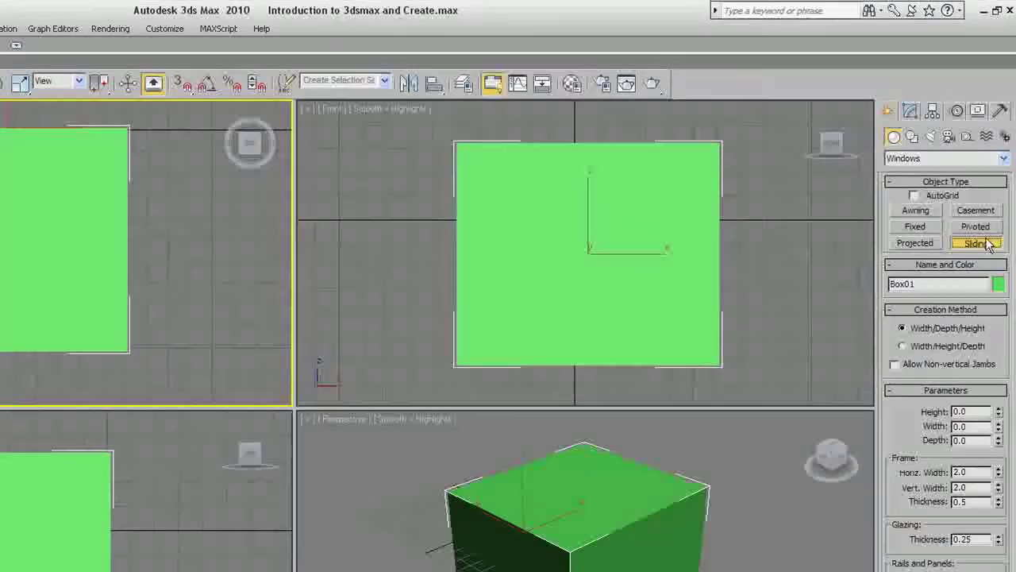
# - Look at the mental ray object category and switch to AEC Extended
pyautogui.click(1004, 159)
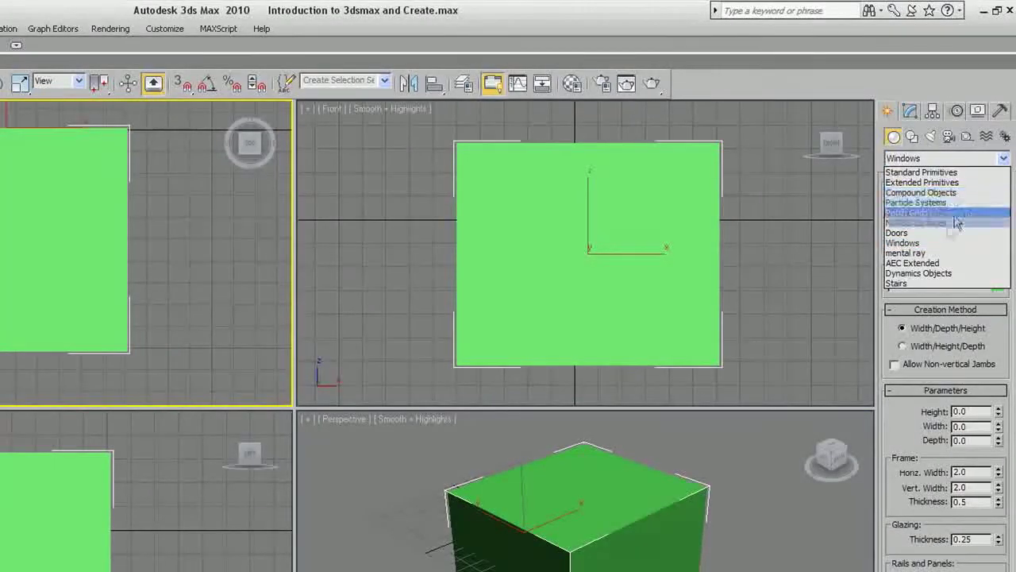
pyautogui.click(925, 253)
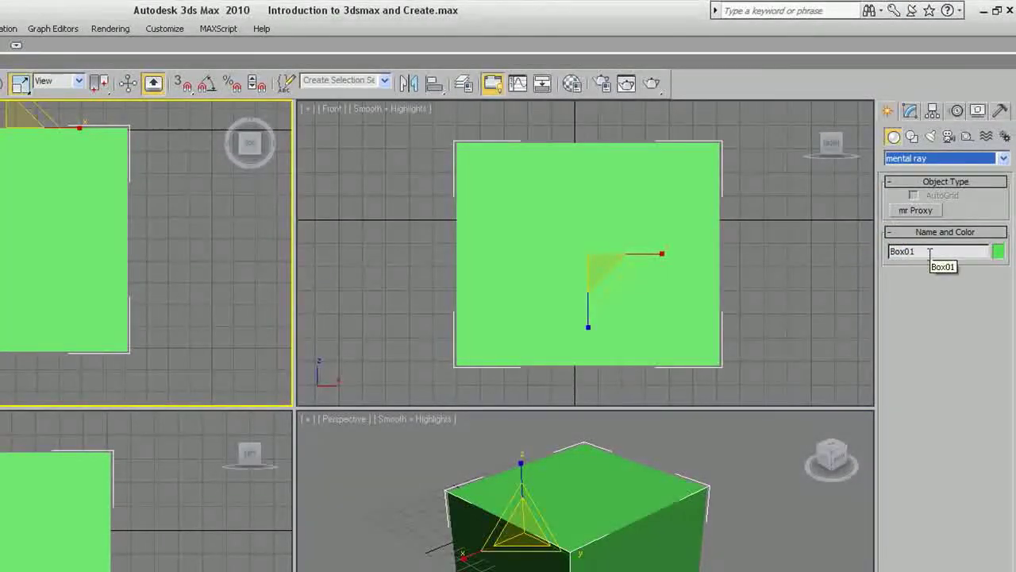
pyautogui.click(1004, 159)
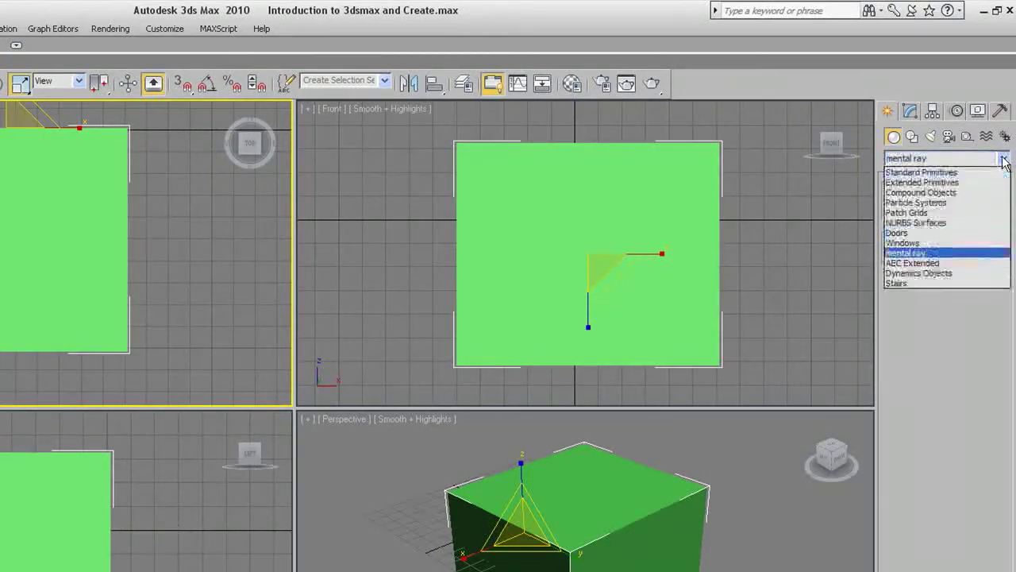
pyautogui.click(964, 265)
# - Place a Banyan tree Foliage object in the Front viewport and fit it in all views
pyautogui.click(914, 210)
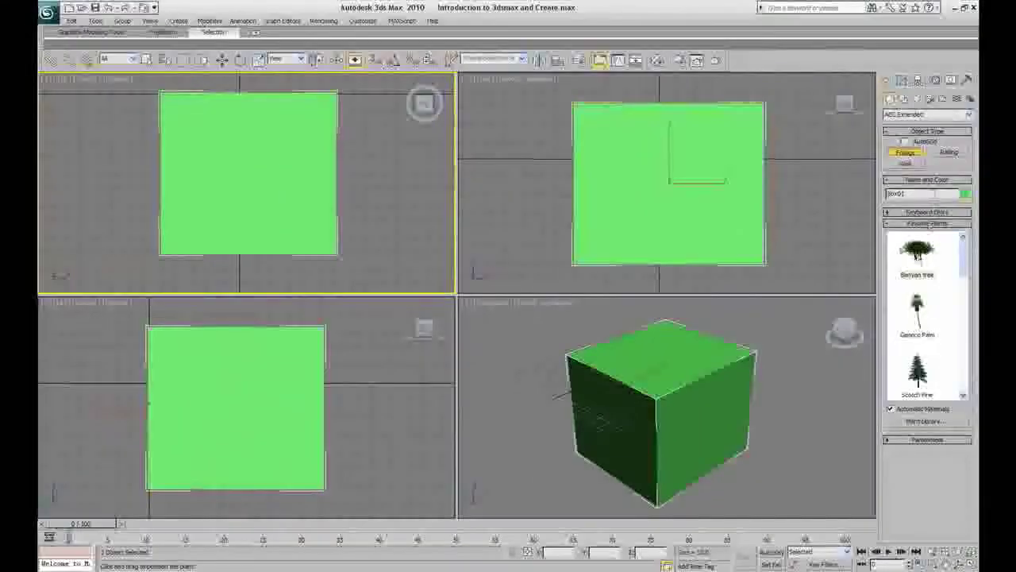
pyautogui.moveTo(801, 185); pyautogui.dragTo(714, 220)
pyautogui.click(969, 559)
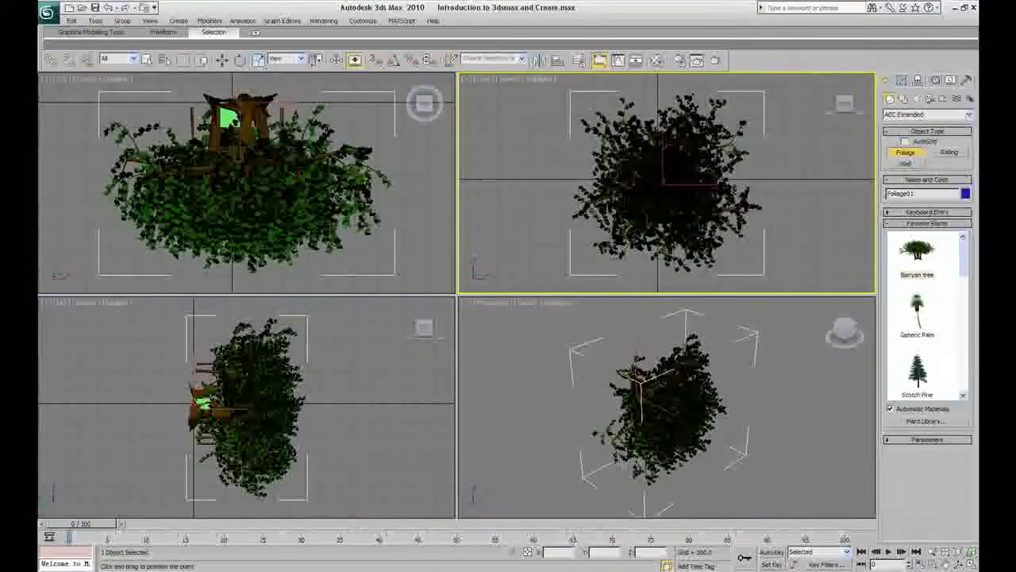
# - Look at the Railing and Wall settings, and at Spring and Damper in the Dynamics Objects category
pyautogui.click(947, 154)
pyautogui.click(907, 164)
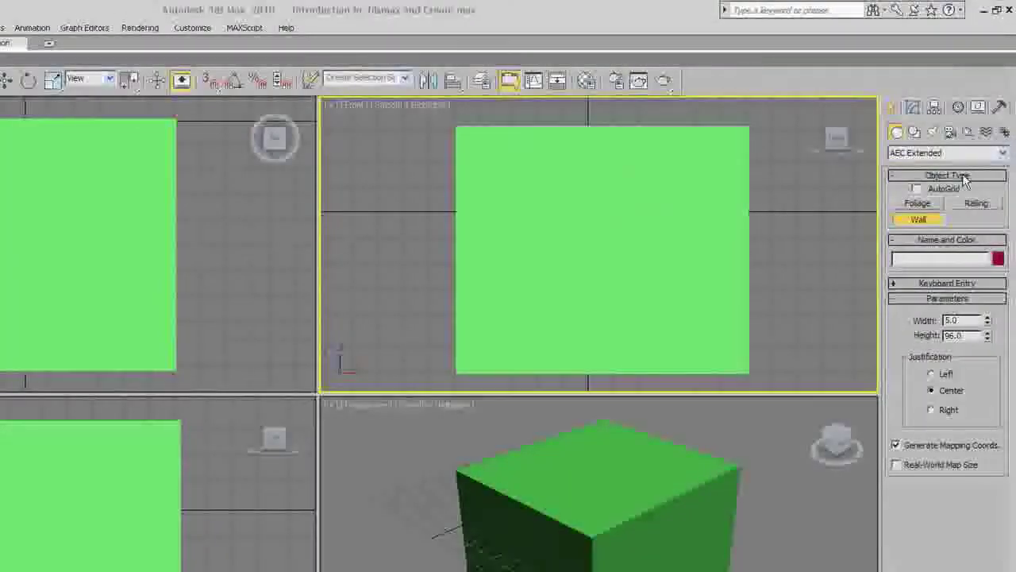
pyautogui.click(946, 153)
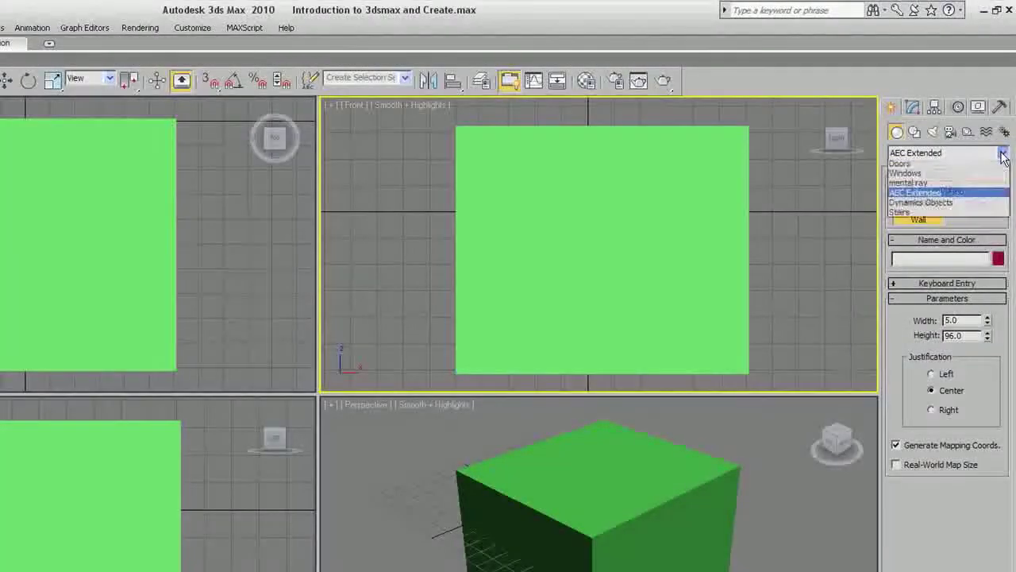
pyautogui.click(945, 260)
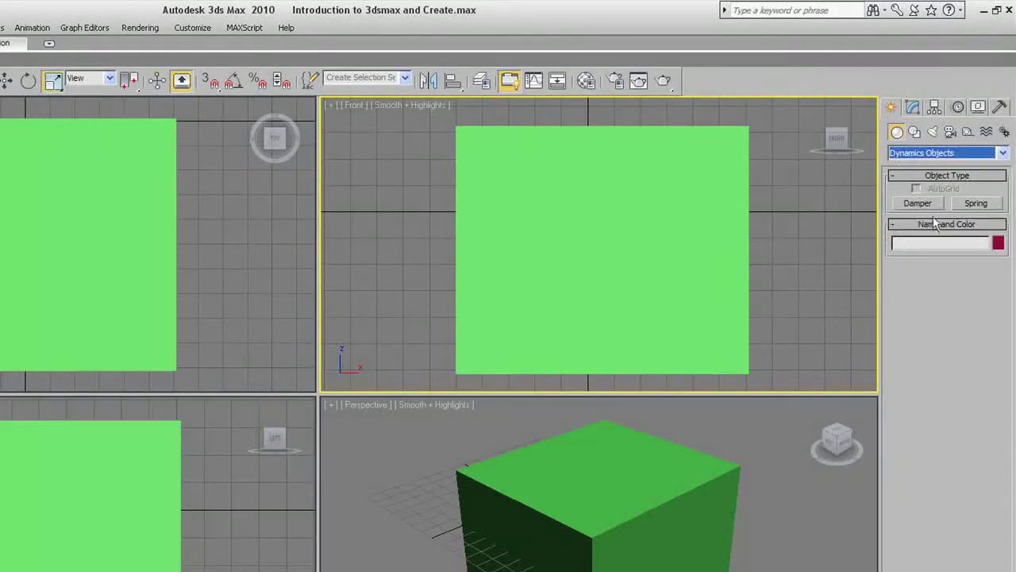
pyautogui.click(973, 204)
pyautogui.click(918, 204)
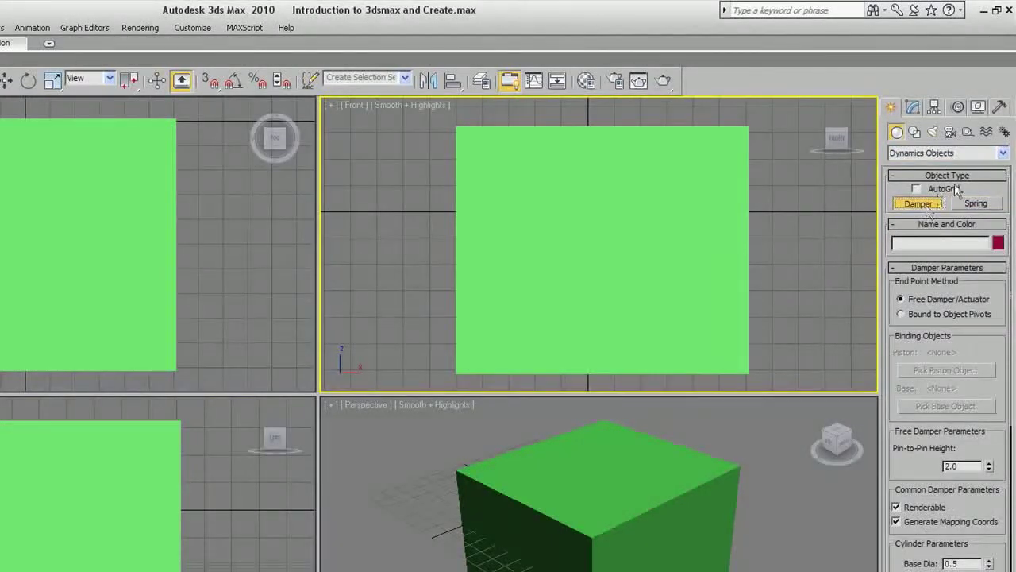
# - Switch to the Stairs category and look at the creation settings of LTypeStair, Spiral Stair and UTypeStair
pyautogui.click(1003, 153)
pyautogui.click(936, 275)
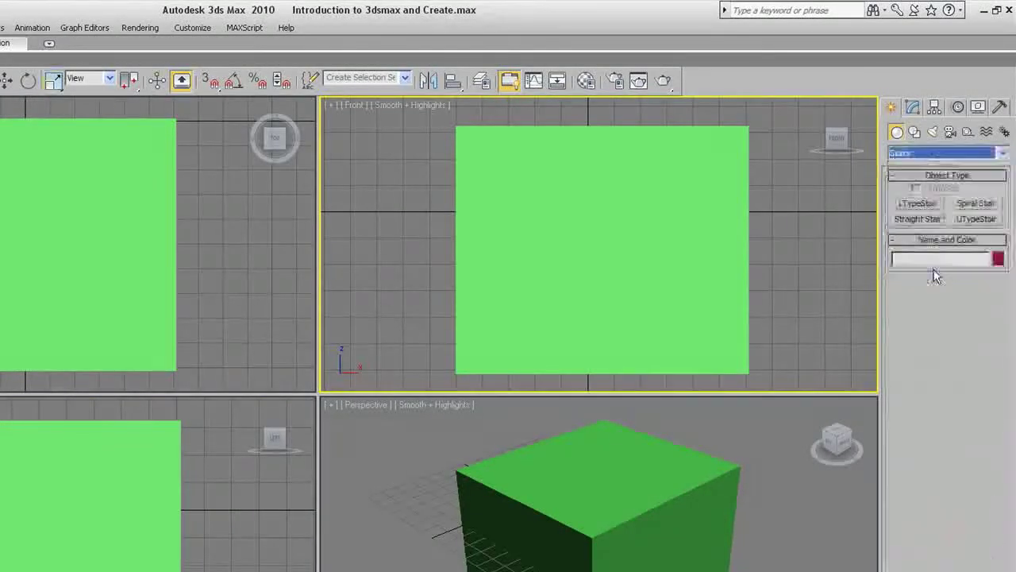
pyautogui.click(919, 205)
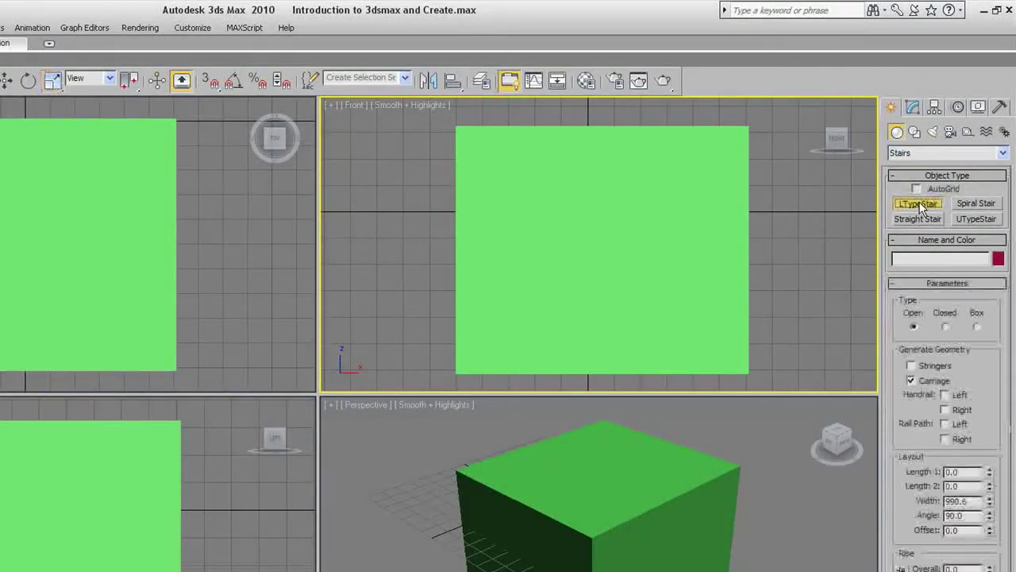
pyautogui.click(976, 204)
pyautogui.click(976, 219)
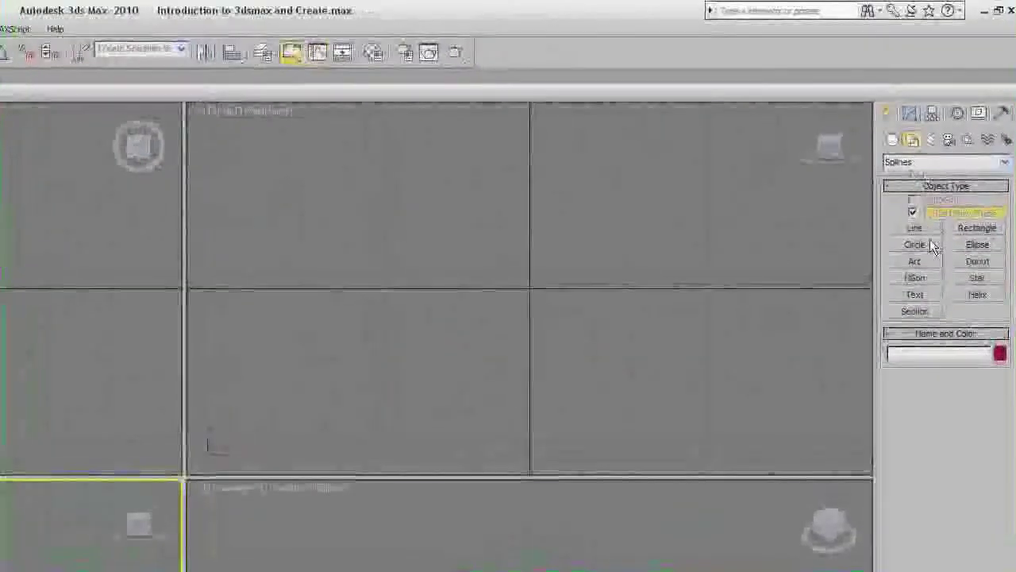
# - Draw a closed, irregular five-point shape with the Line spline in the Front viewport
pyautogui.click(915, 227)
pyautogui.click(427, 222)
pyautogui.click(597, 212)
pyautogui.click(721, 346)
pyautogui.click(494, 389)
pyautogui.click(375, 306)
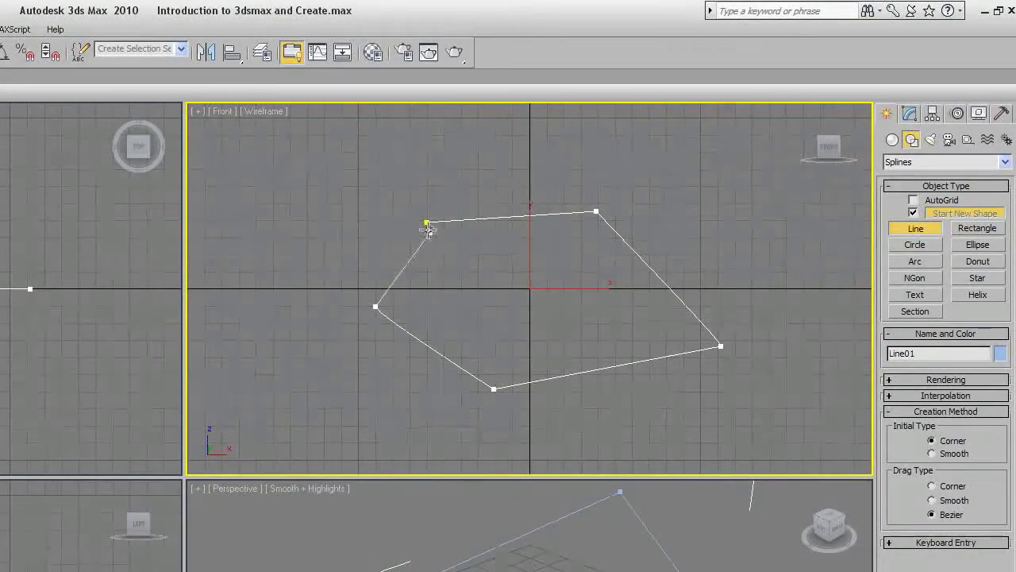
pyautogui.click(427, 221)
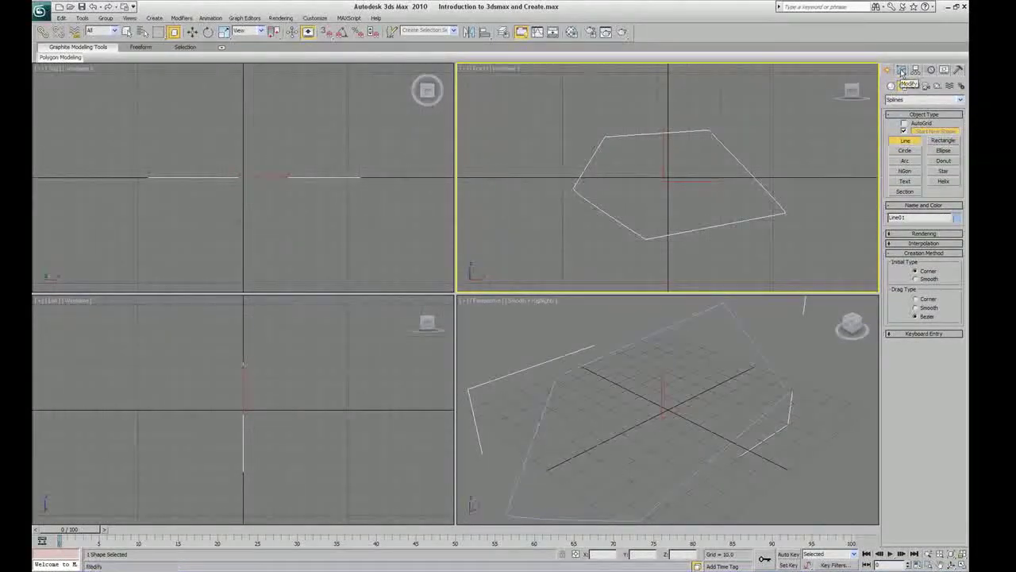
# - Convert the five-sided line shape to an Editable Mesh
pyautogui.click(902, 70)
pyautogui.rightClick(899, 178)
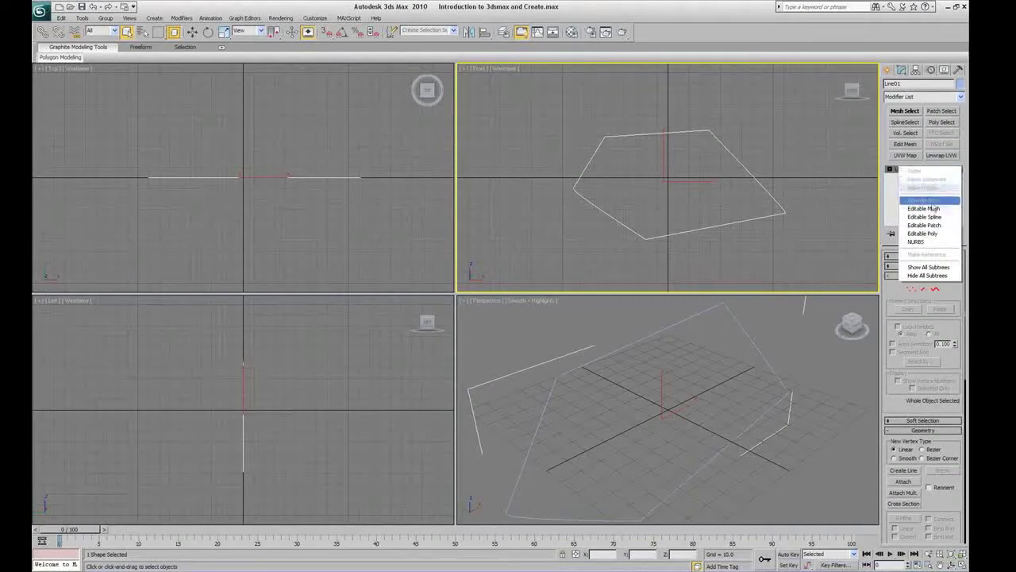
pyautogui.click(929, 205)
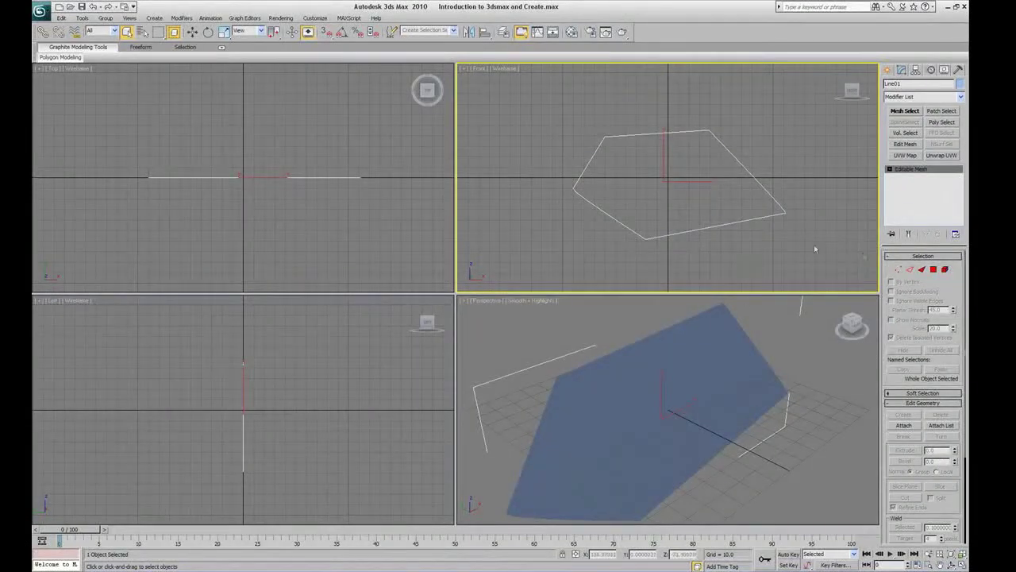
# - Extrude the mesh's five-sided polygon into a solid in the Front viewport, and delete the object
pyautogui.click(935, 270)
pyautogui.click(697, 205)
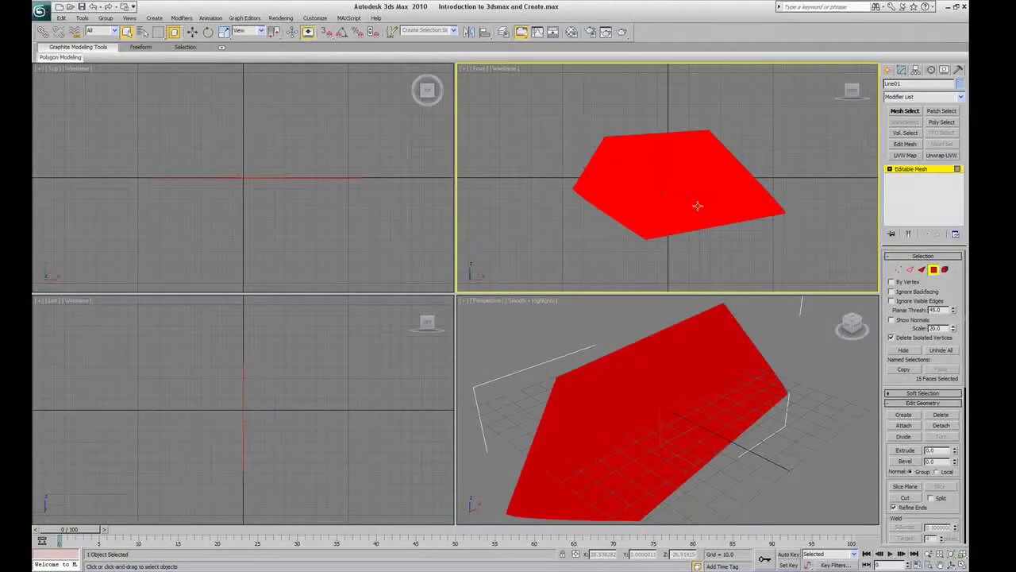
pyautogui.click(912, 450)
pyautogui.moveTo(712, 189); pyautogui.dragTo(723, 120)
pyautogui.click(962, 555)
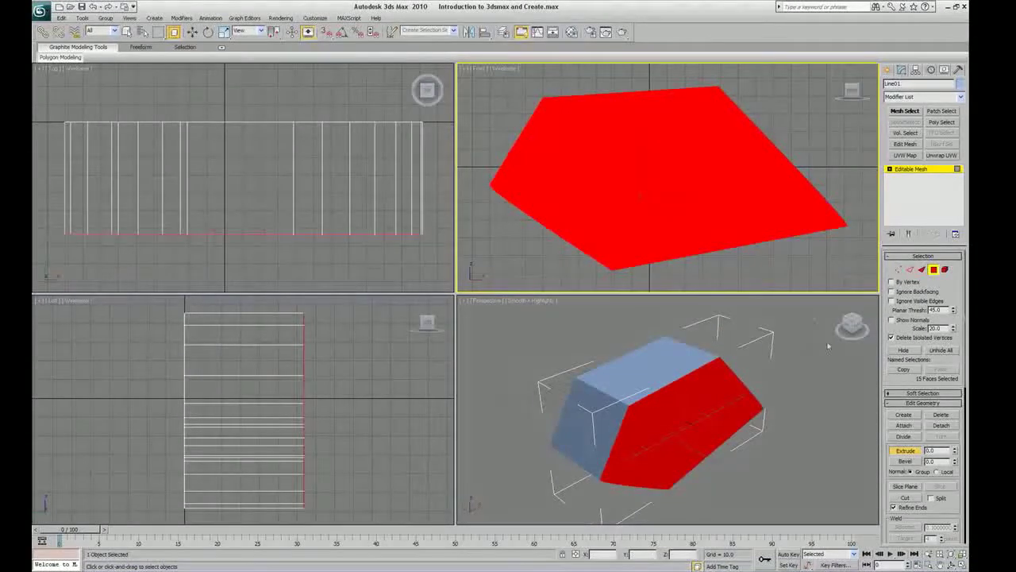
pyautogui.press('Delete')
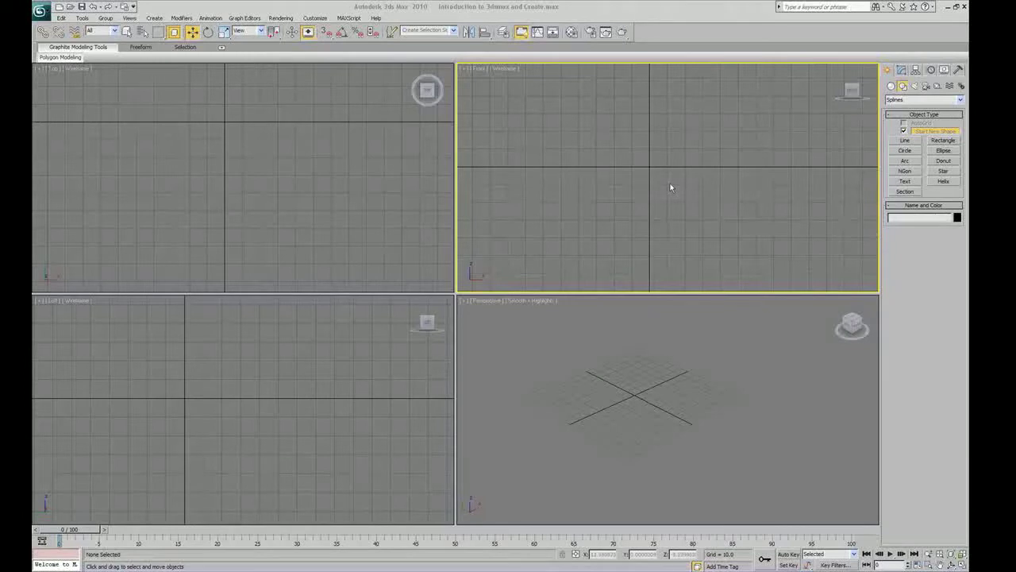
# - Create a Text spline reading "MAX Text" in Arial, size 100, in the Front viewport and check the available shape categories
pyautogui.click(905, 181)
pyautogui.click(549, 156)
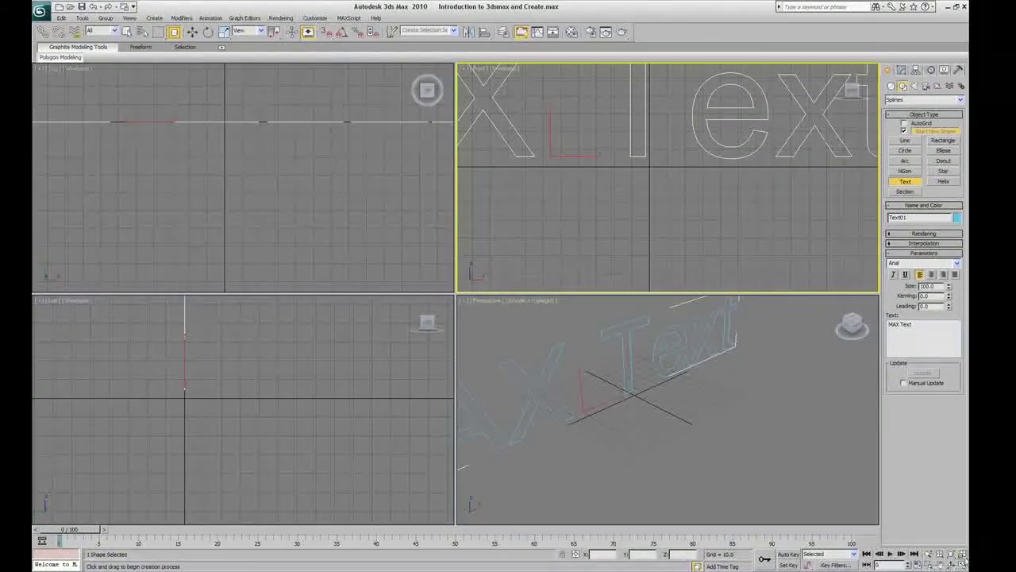
pyautogui.click(963, 559)
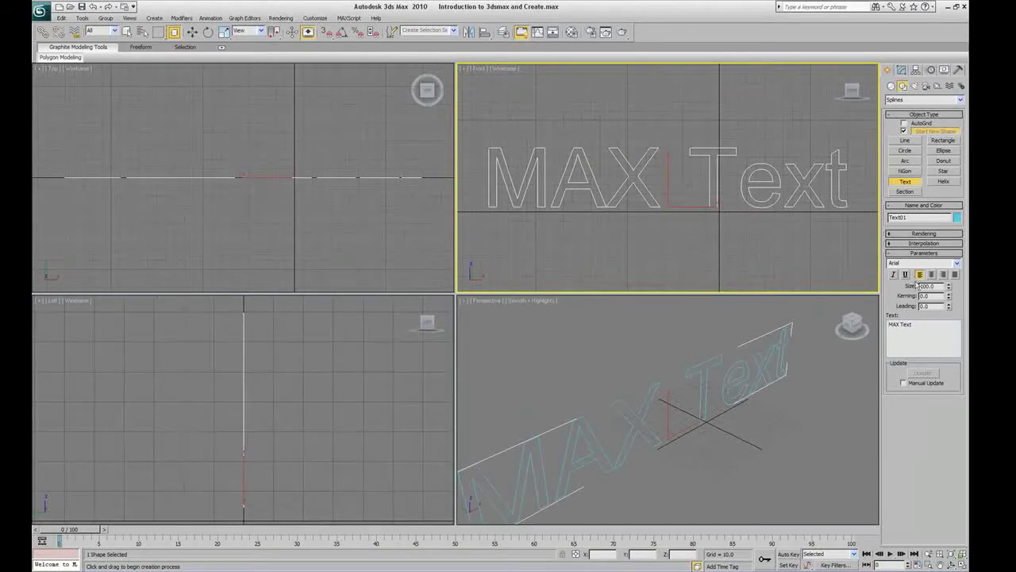
pyautogui.click(924, 101)
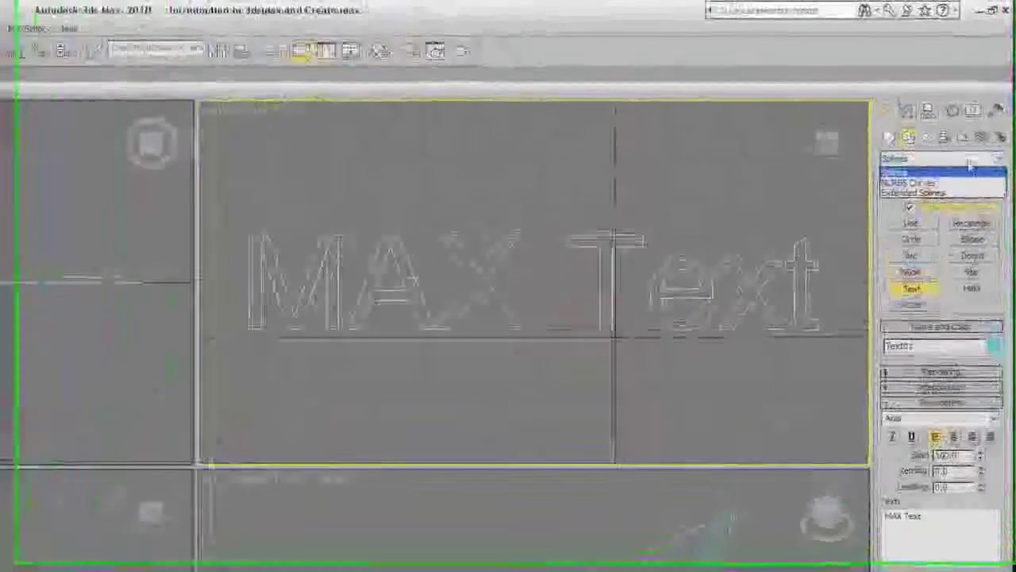
pyautogui.click(897, 108)
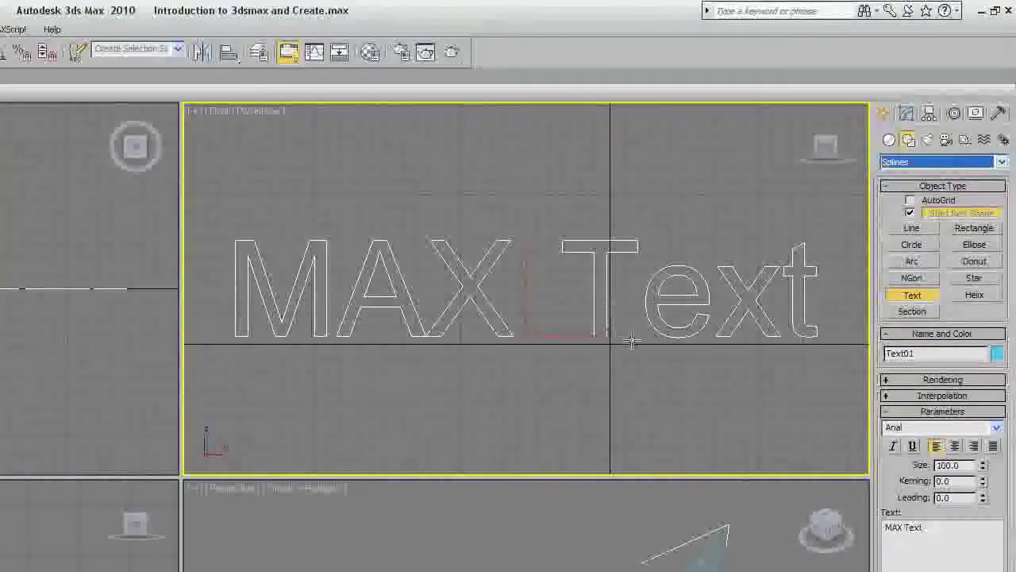
# - Undo the MAX Text creation, and review the Standard light types with the settings of Target Spot and Skylight
pyautogui.hotkey('ctrl', 'z')
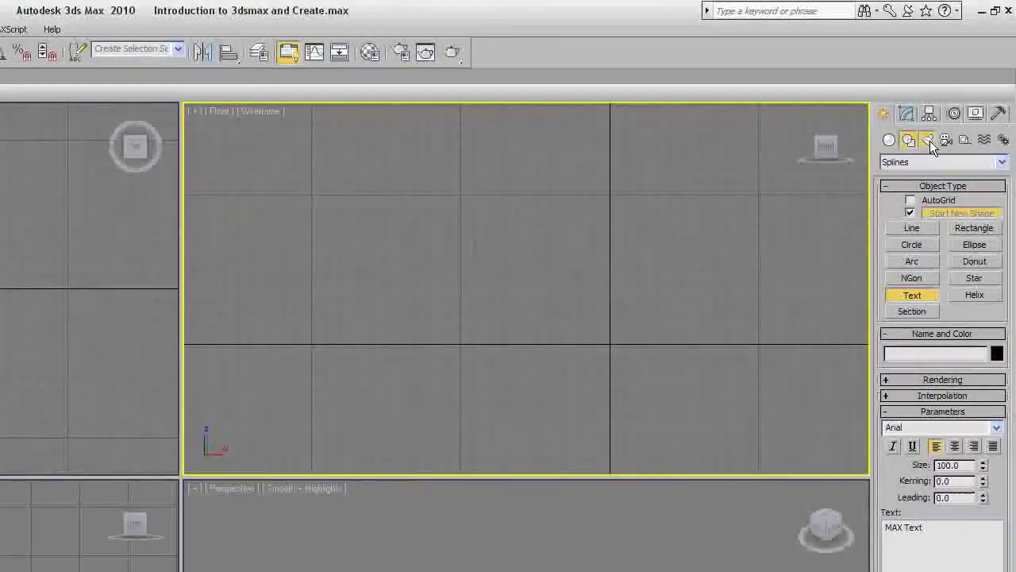
pyautogui.click(928, 141)
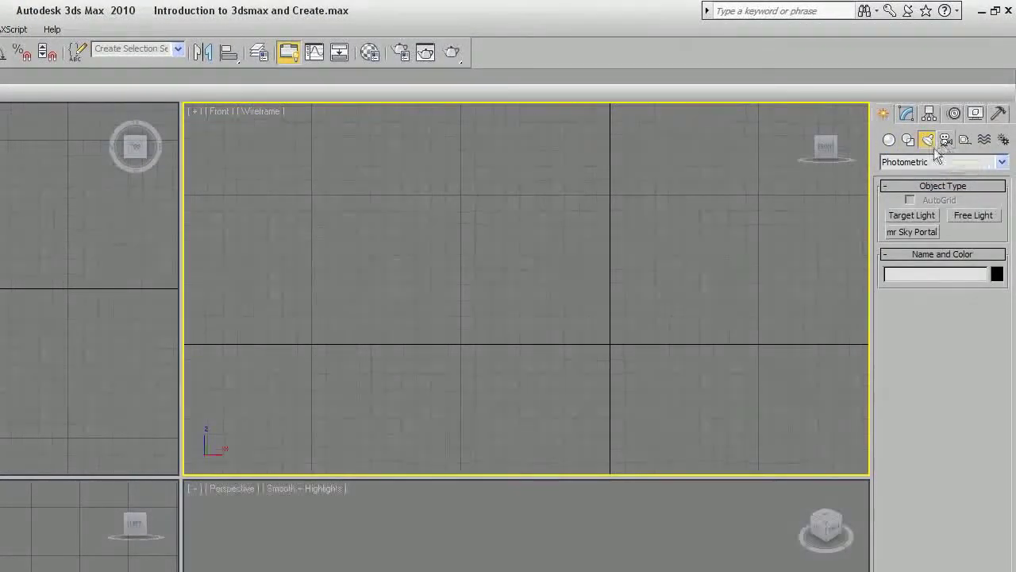
pyautogui.click(949, 162)
pyautogui.click(941, 183)
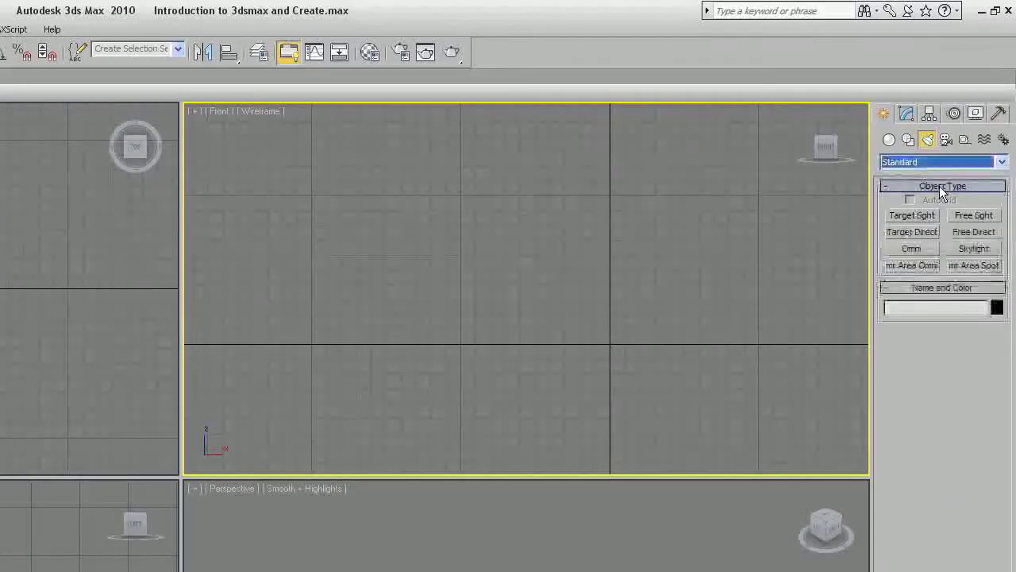
pyautogui.click(933, 217)
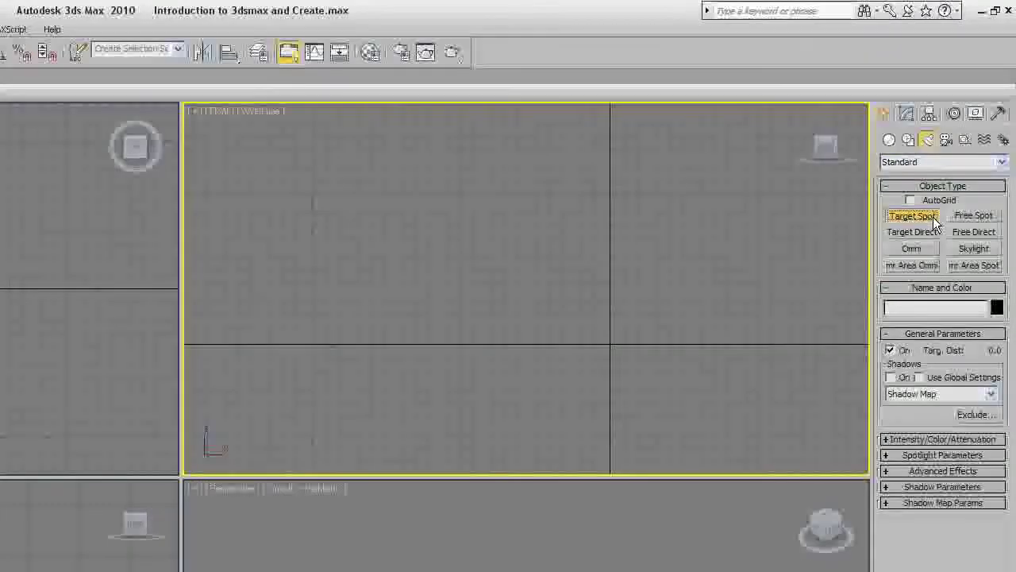
pyautogui.click(973, 250)
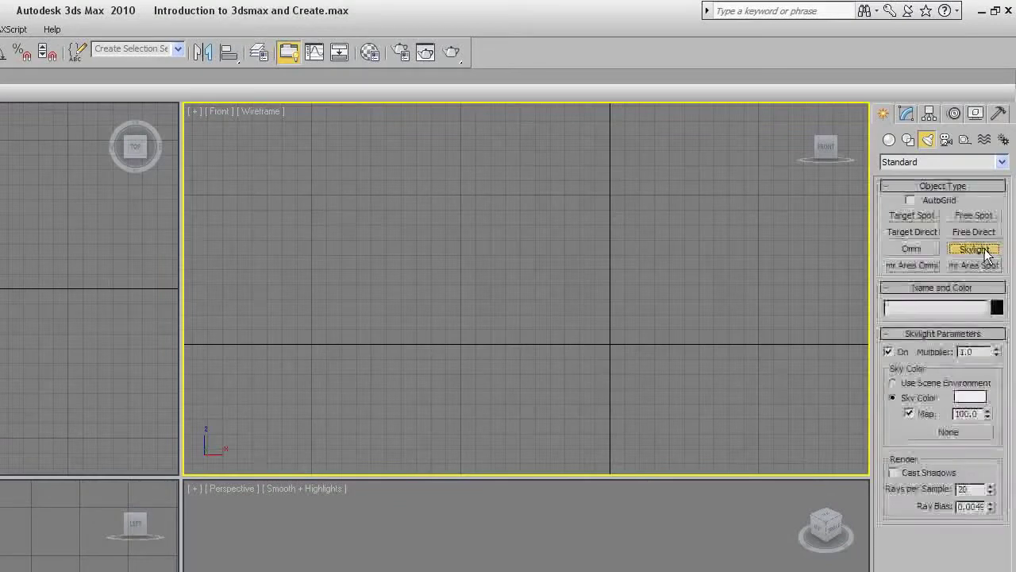
# - Examine the camera types, the Standard helpers including Dummy, Tape and Compass, and the Forces space warps
pyautogui.click(945, 140)
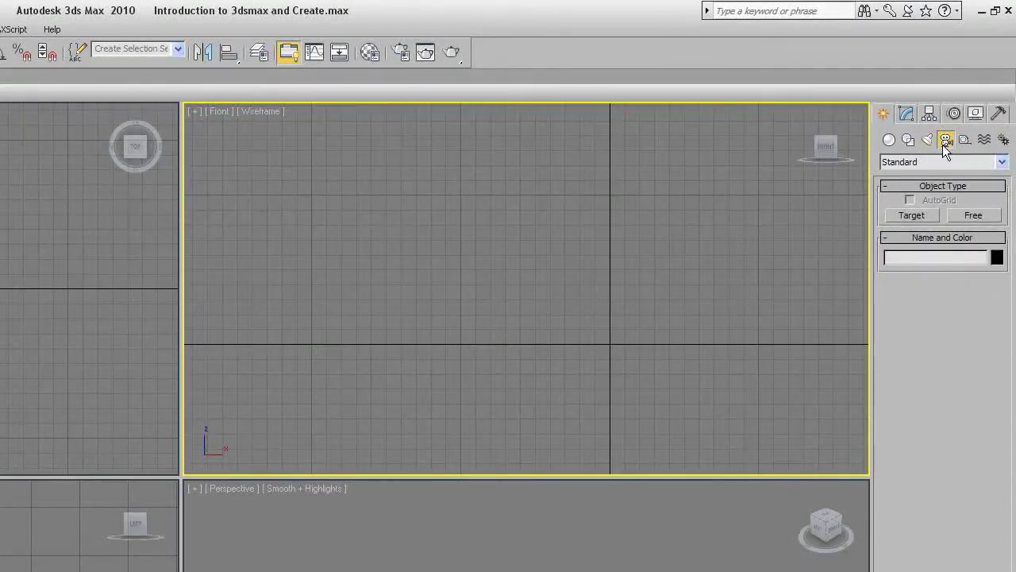
pyautogui.click(966, 138)
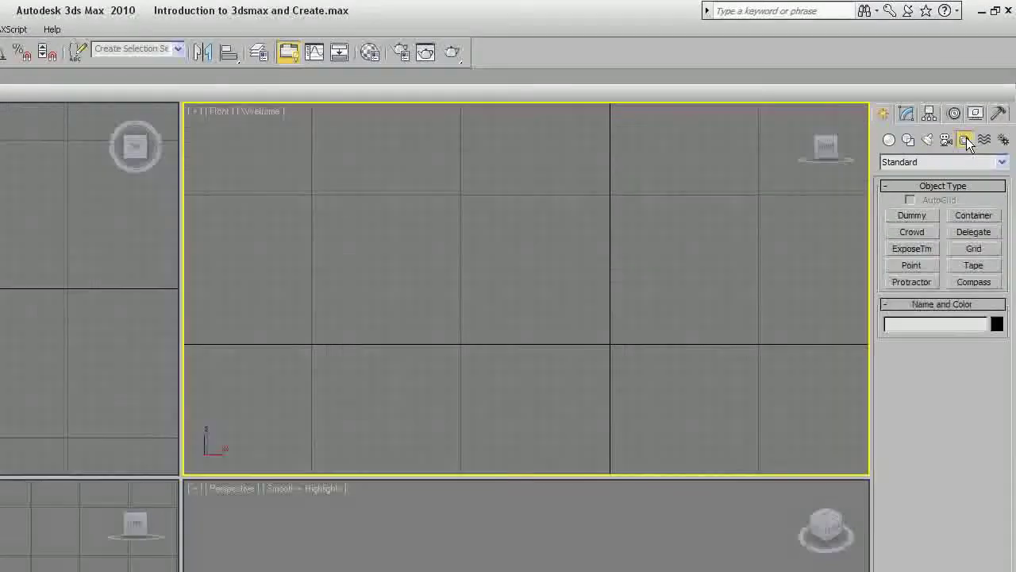
pyautogui.click(929, 221)
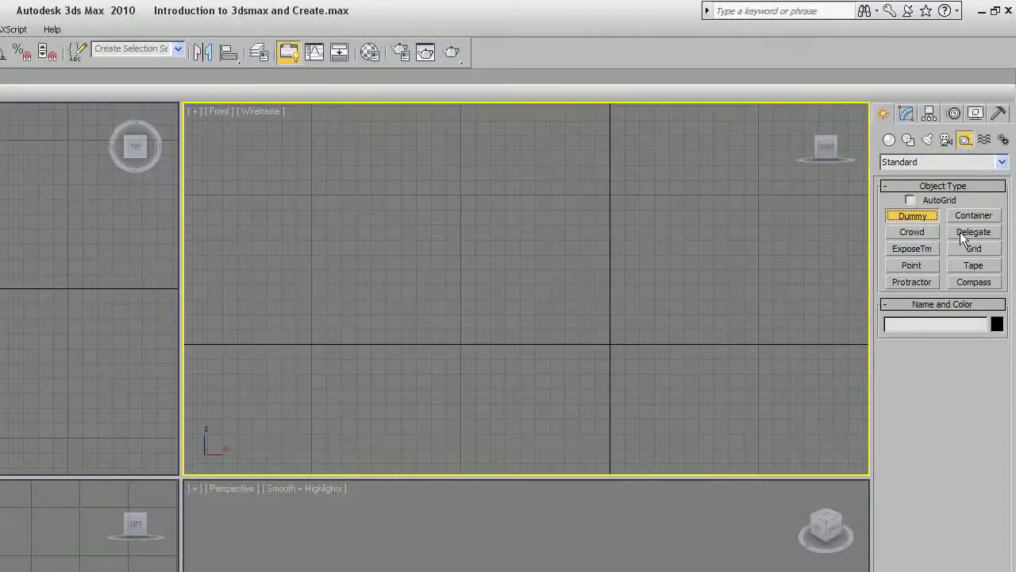
pyautogui.click(970, 267)
pyautogui.click(981, 285)
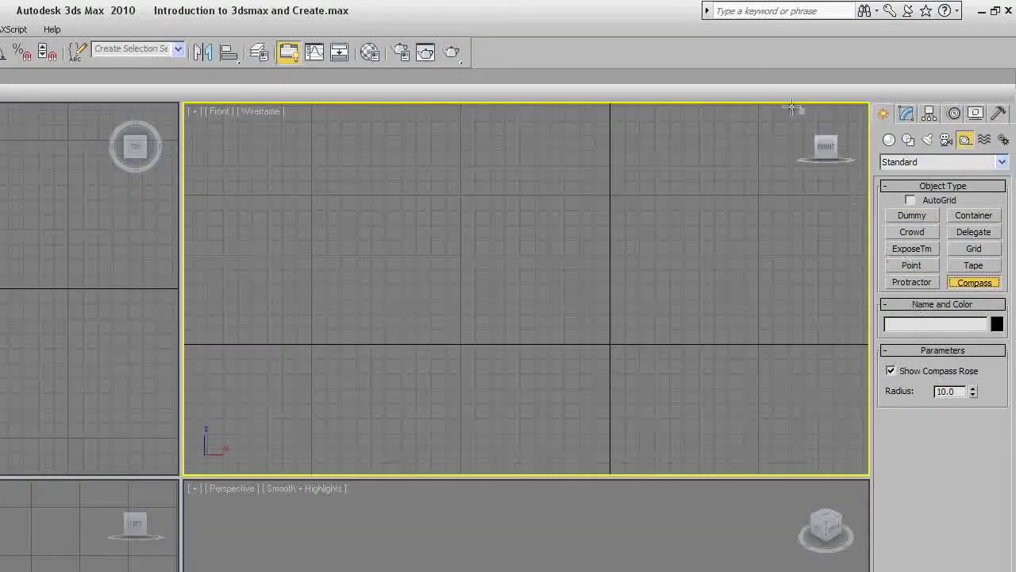
pyautogui.click(985, 141)
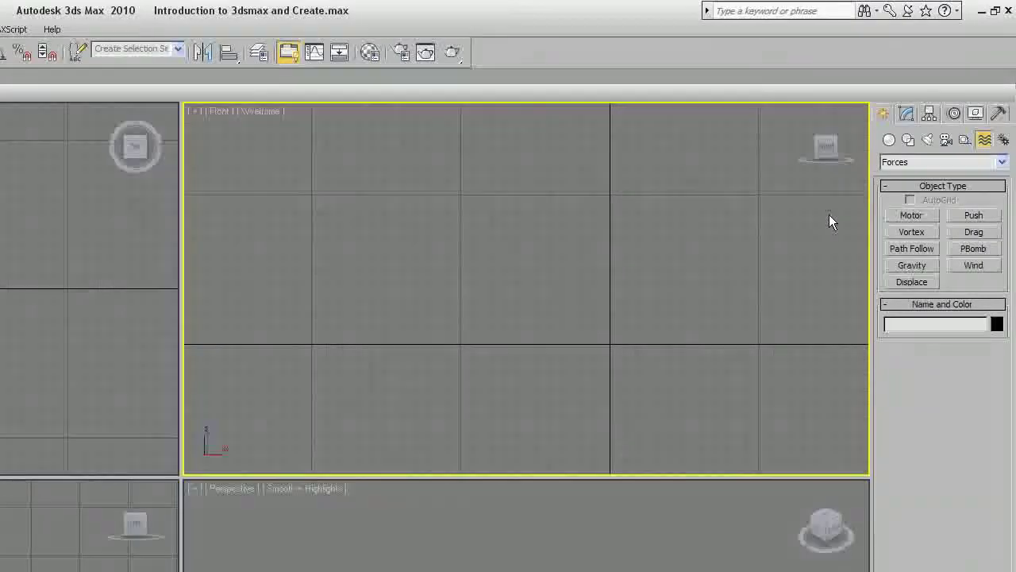
# - Check the Bones settings among the Standard systems, try out a standing Biped in the Front viewport, and undo it
pyautogui.click(1003, 139)
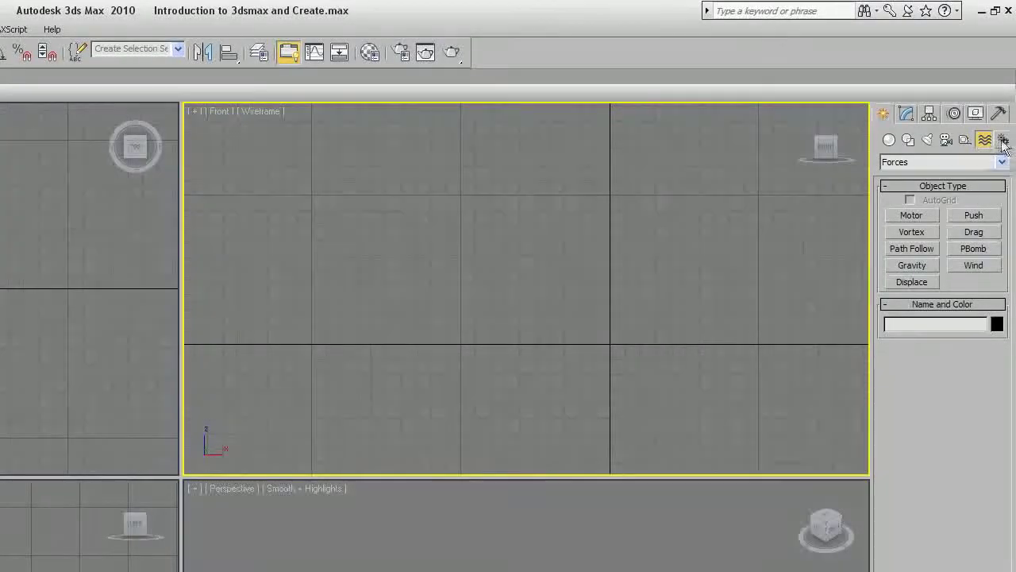
pyautogui.click(913, 215)
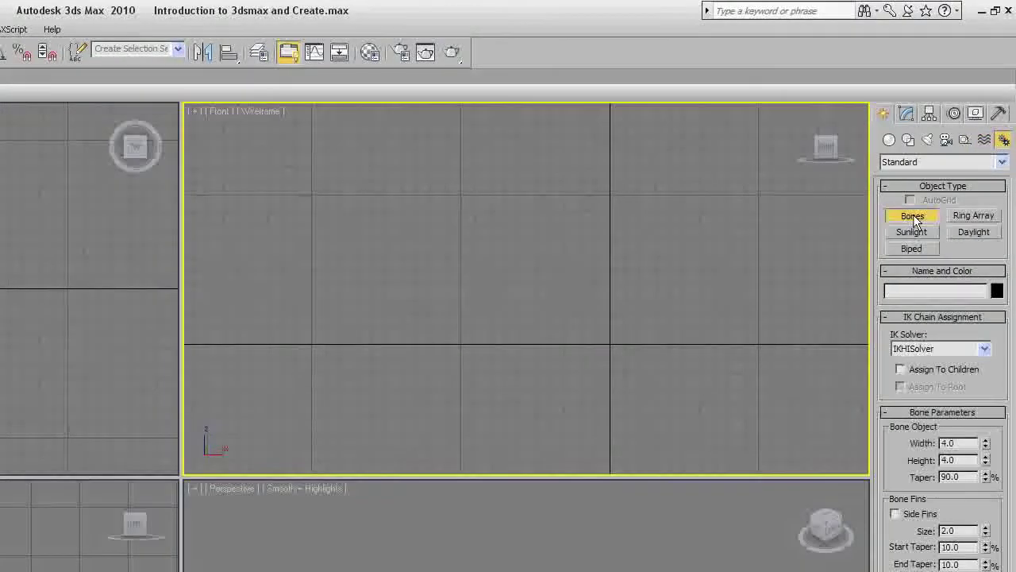
pyautogui.click(912, 249)
pyautogui.moveTo(569, 297); pyautogui.dragTo(599, 212)
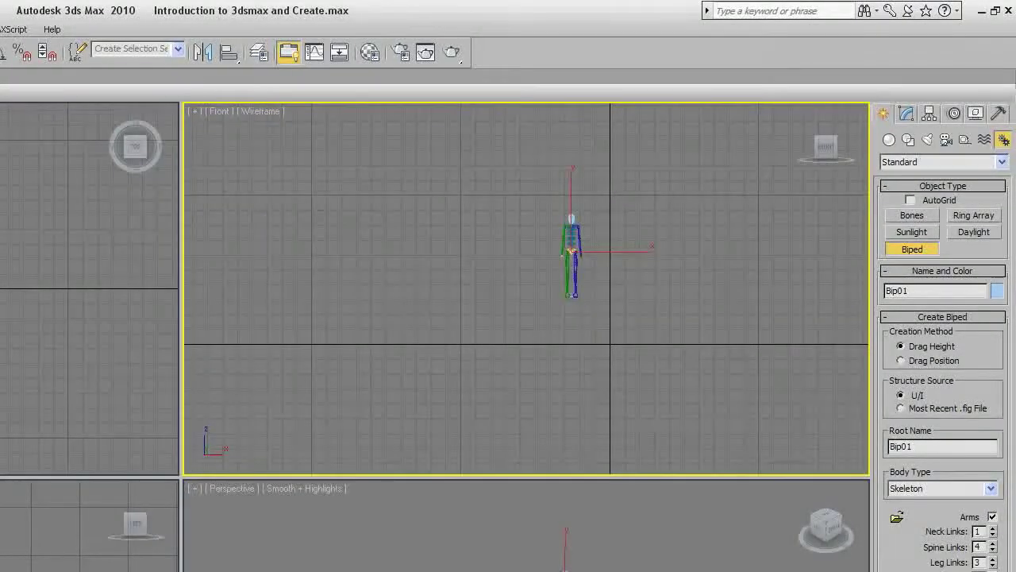
pyautogui.hotkey('ctrl', 'z')
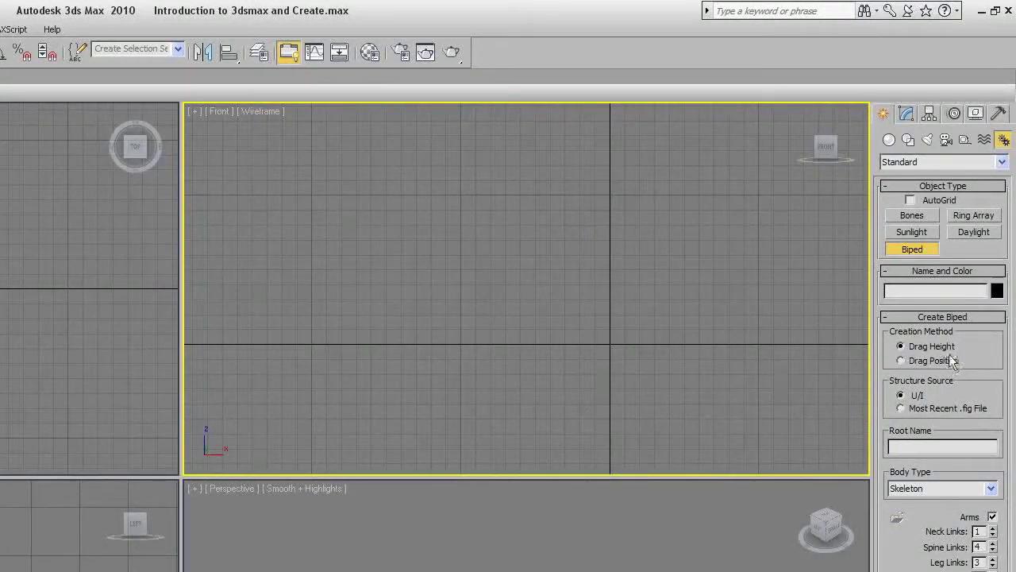